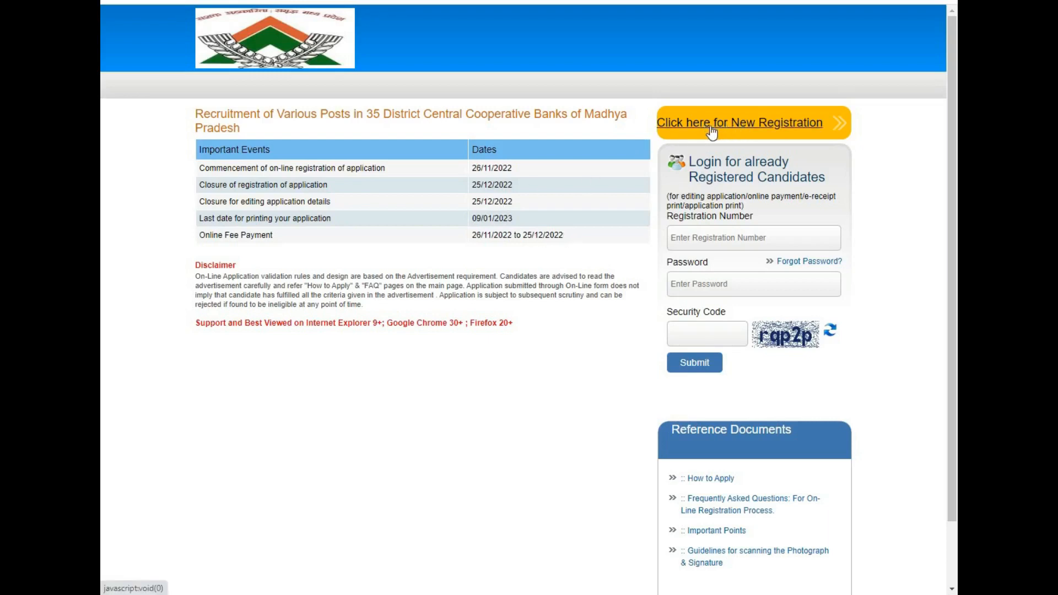
Start a new registration and enter the candidate's first name, its confirmation, and mobile number.
{"action": "left_click", "coordinate": [744, 132]}
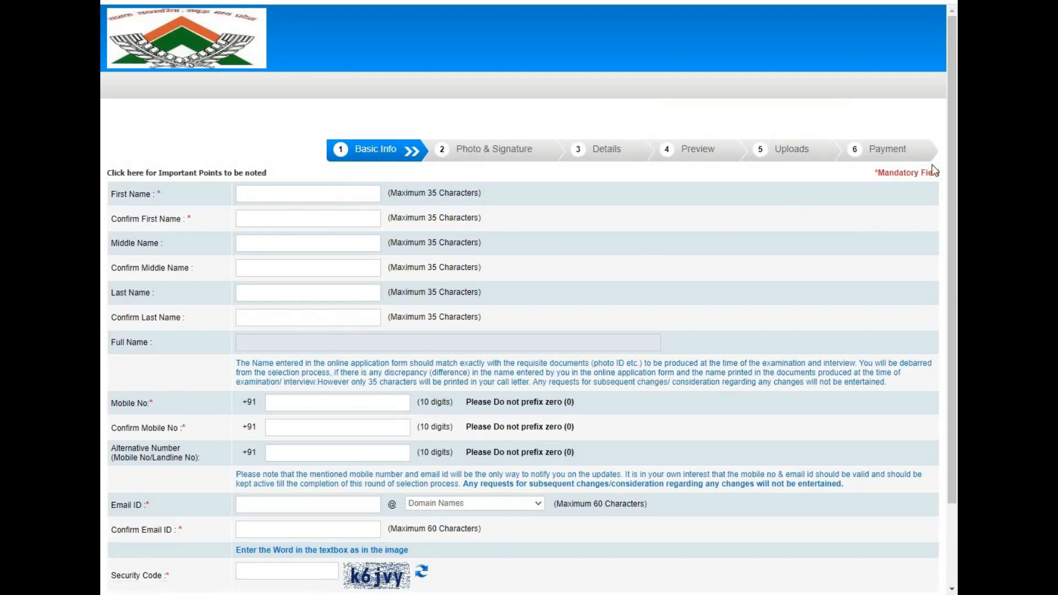
{"action": "left_click_drag", "start_coordinate": [956, 190], "coordinate": [955, 236]}
{"action": "scroll", "coordinate": [956, 236], "scroll_direction": "down", "scroll_amount": 1}
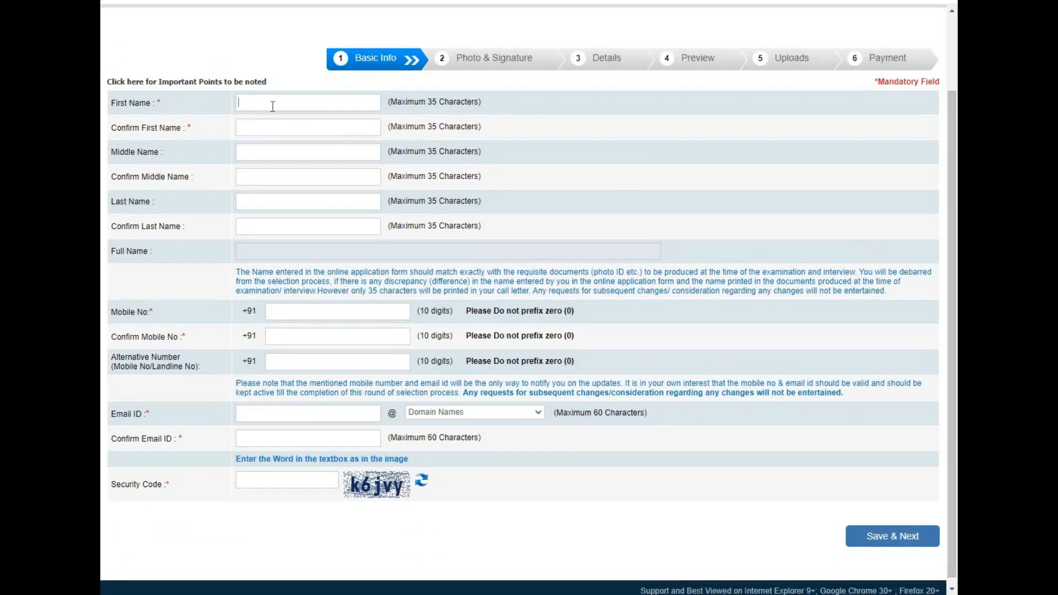
{"action": "type", "text": "MANOJ"}
{"action": "key", "text": "Tab"}
{"action": "type", "text": "MANOJ"}
{"action": "left_click", "coordinate": [276, 226]}
{"action": "type", "text": "9999999999"}
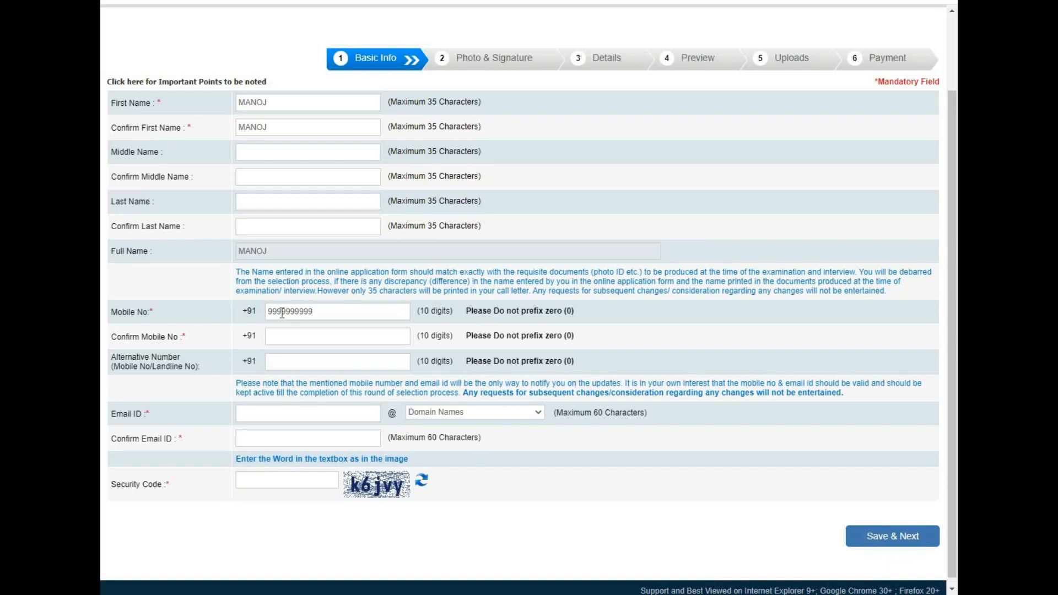
{"action": "type", "text": "9999999999"}
Enter the e-mail address with the gmail.com domain, confirm it, and fill in the security code.
{"action": "left_click", "coordinate": [256, 412]}
{"action": "left_click", "coordinate": [451, 413]}
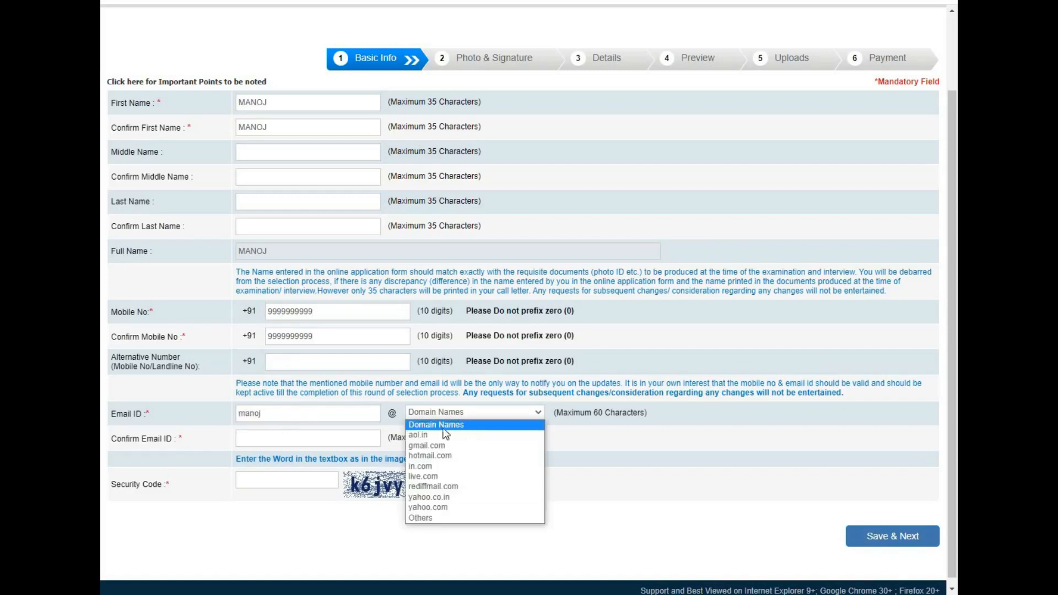
{"action": "left_click", "coordinate": [441, 445]}
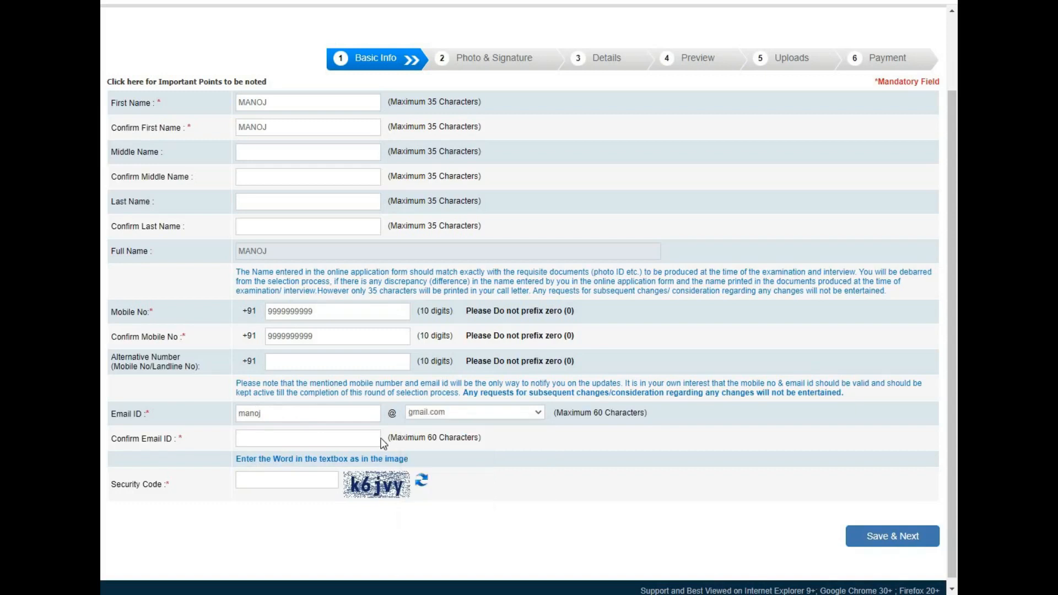
{"action": "left_click", "coordinate": [336, 442]}
{"action": "key", "text": "Tab"}
{"action": "type", "text": "k6jvy"}
Save the basic info and confirm the entered registration details in the dialog.
{"action": "left_click", "coordinate": [882, 543]}
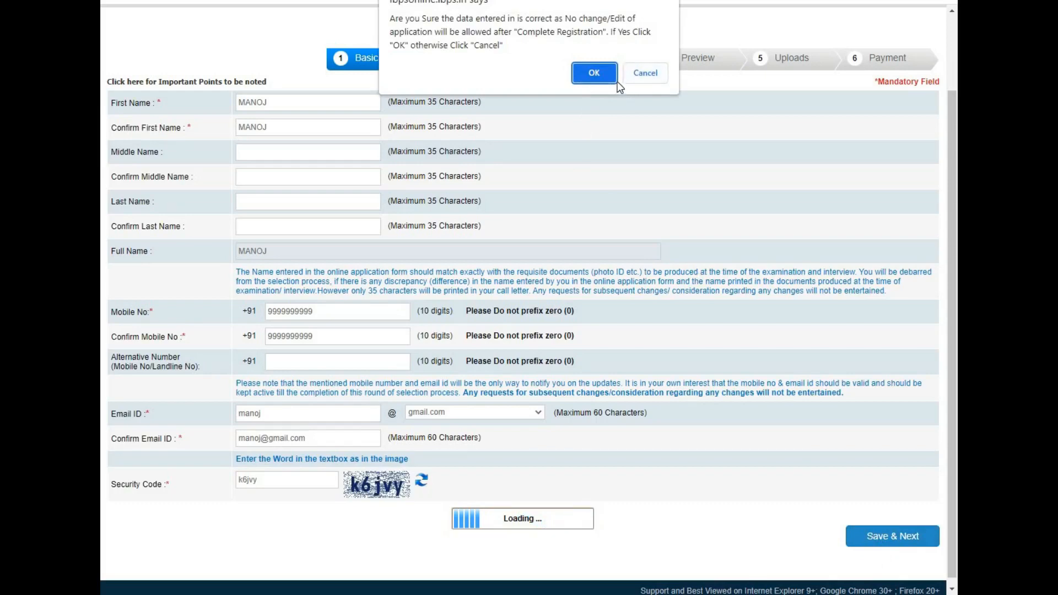
{"action": "left_click", "coordinate": [603, 78]}
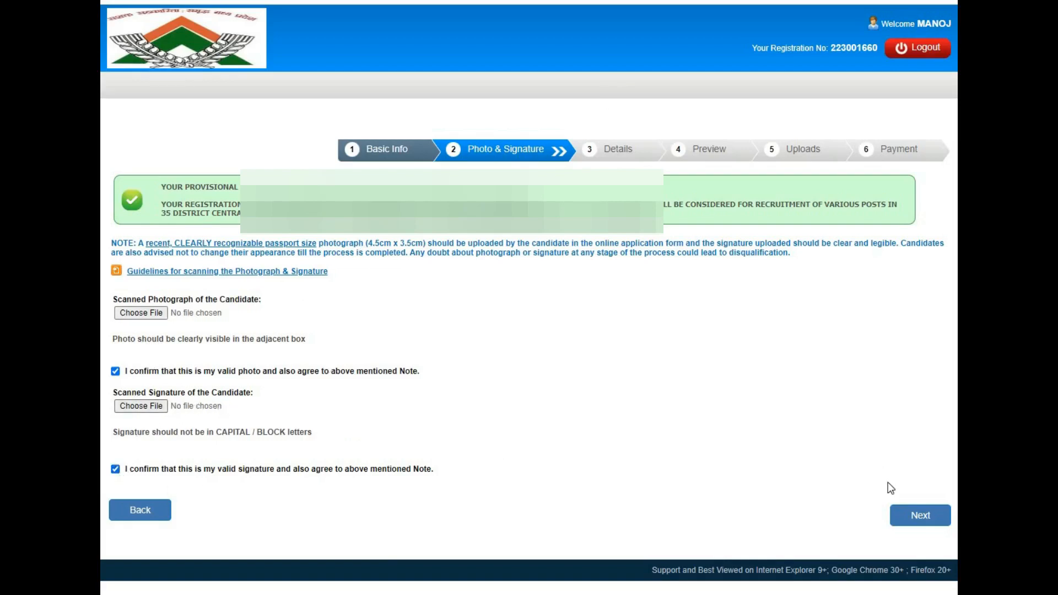
Go to the Details step and select Clerk/Computer Operator/Samvida as the post.
{"action": "left_click", "coordinate": [921, 519]}
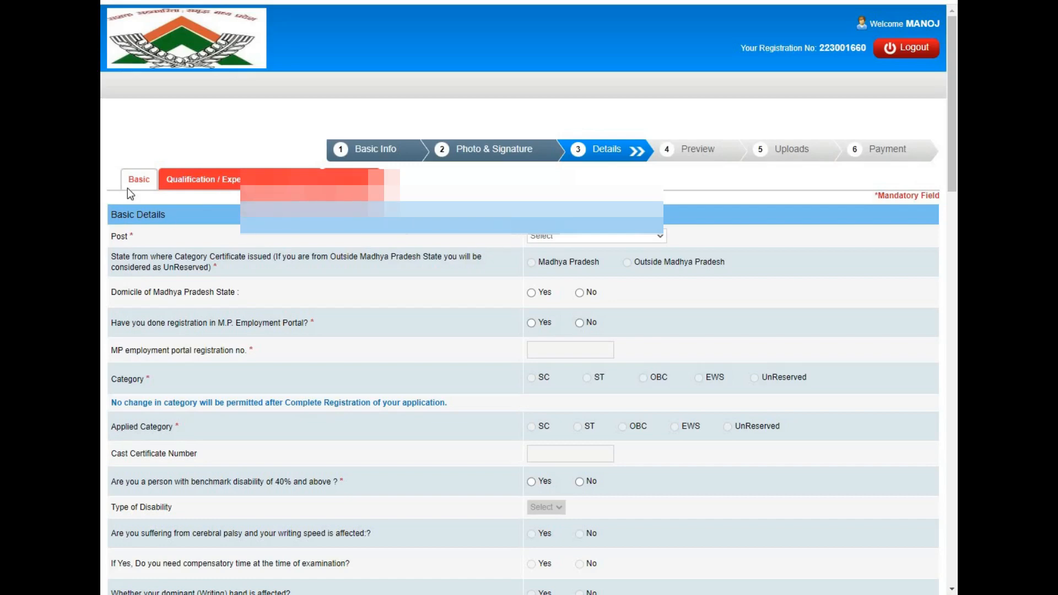
{"action": "left_click", "coordinate": [587, 234]}
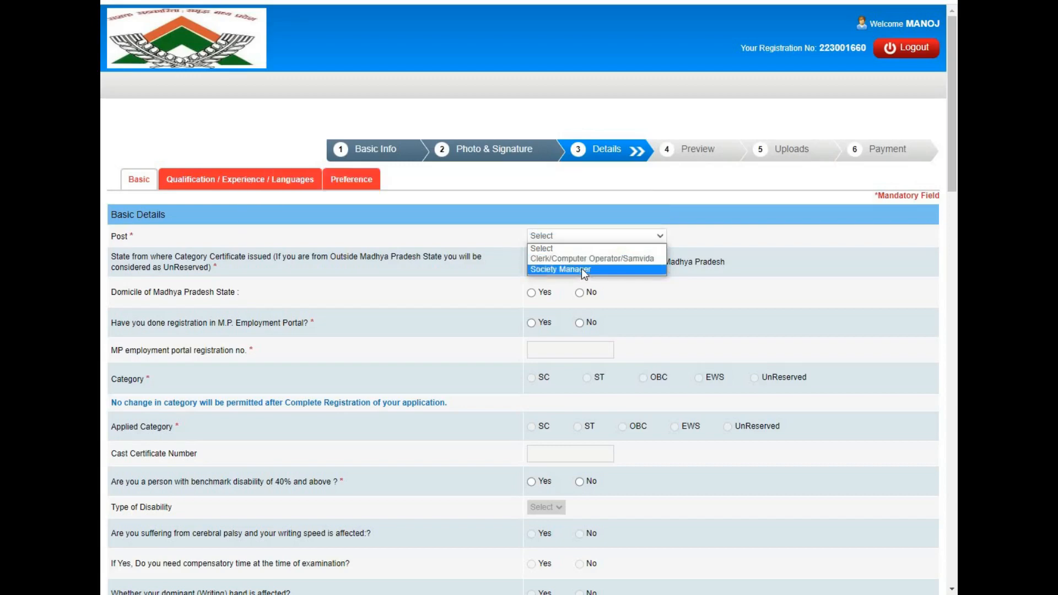
{"action": "key", "text": "Up"}
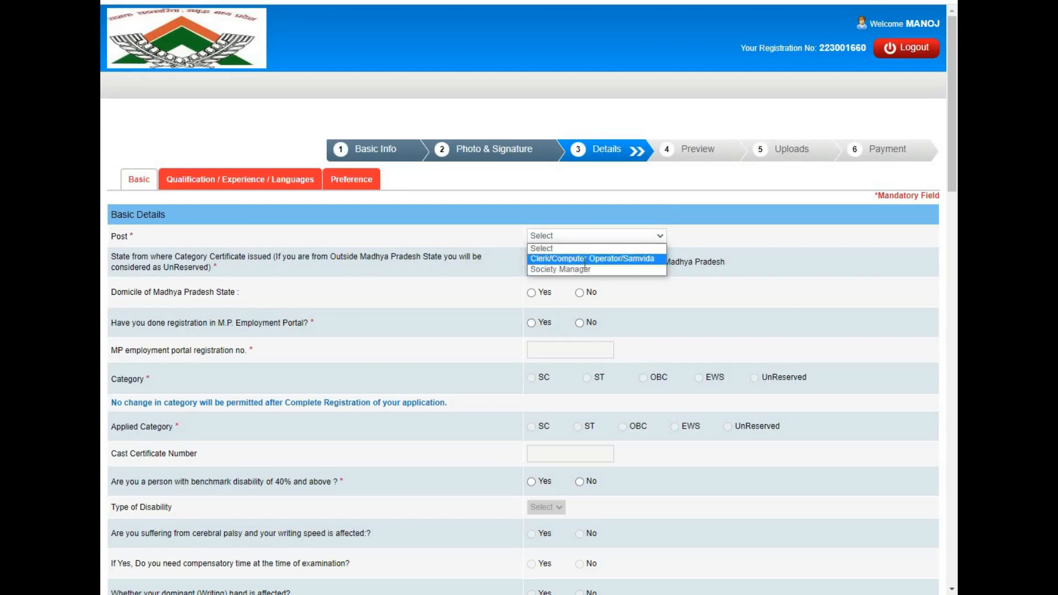
{"action": "key", "text": "Return"}
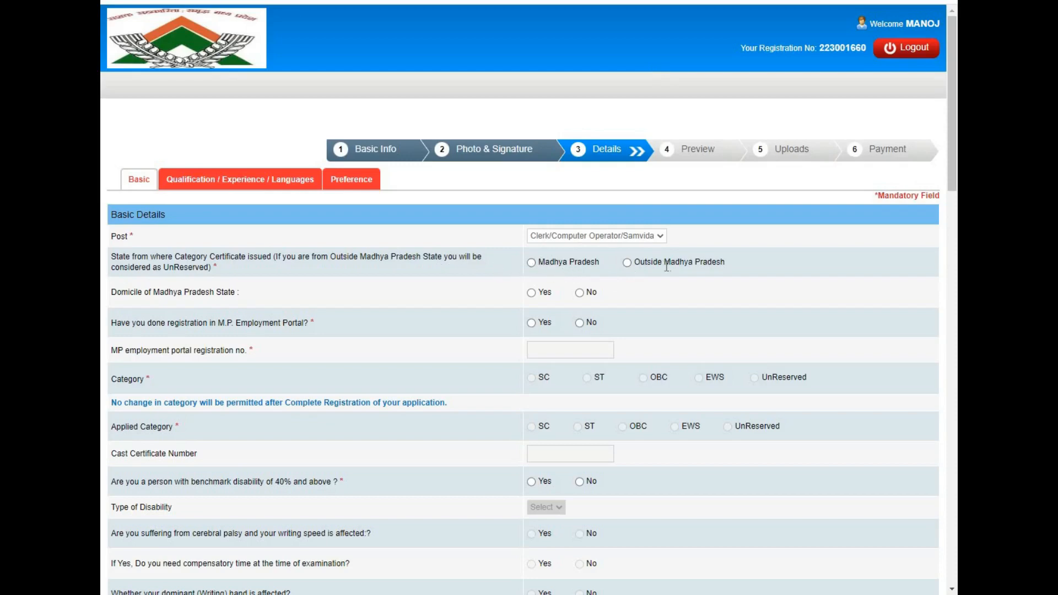
Set certificate state Madhya Pradesh, domicile Yes, employment portal No, and UnReserved category, acknowledging the alert.
{"action": "left_click", "coordinate": [531, 264]}
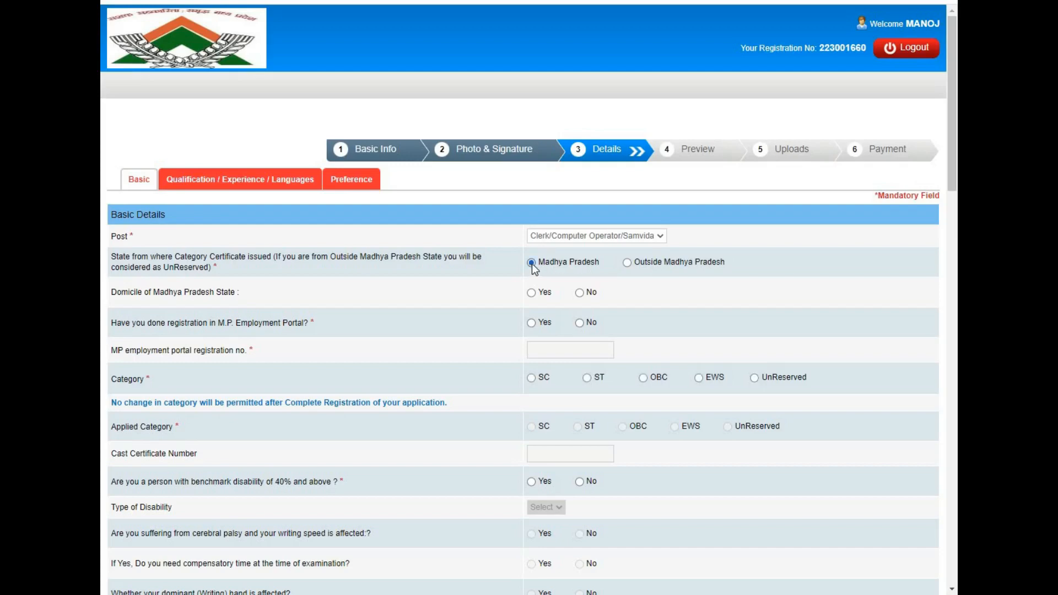
{"action": "left_click", "coordinate": [532, 294]}
{"action": "left_click", "coordinate": [532, 324]}
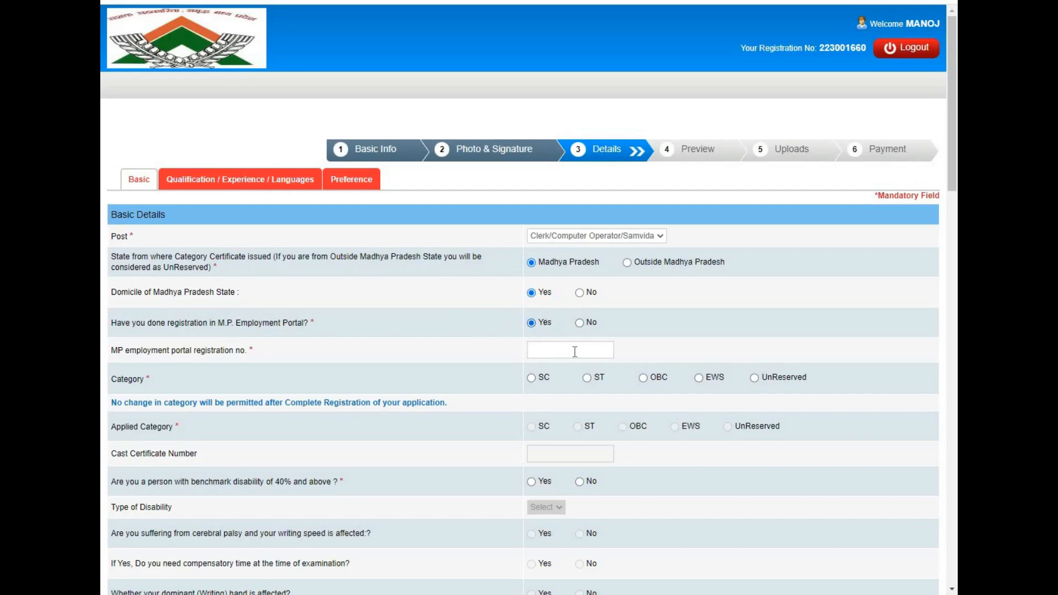
{"action": "left_click", "coordinate": [579, 324]}
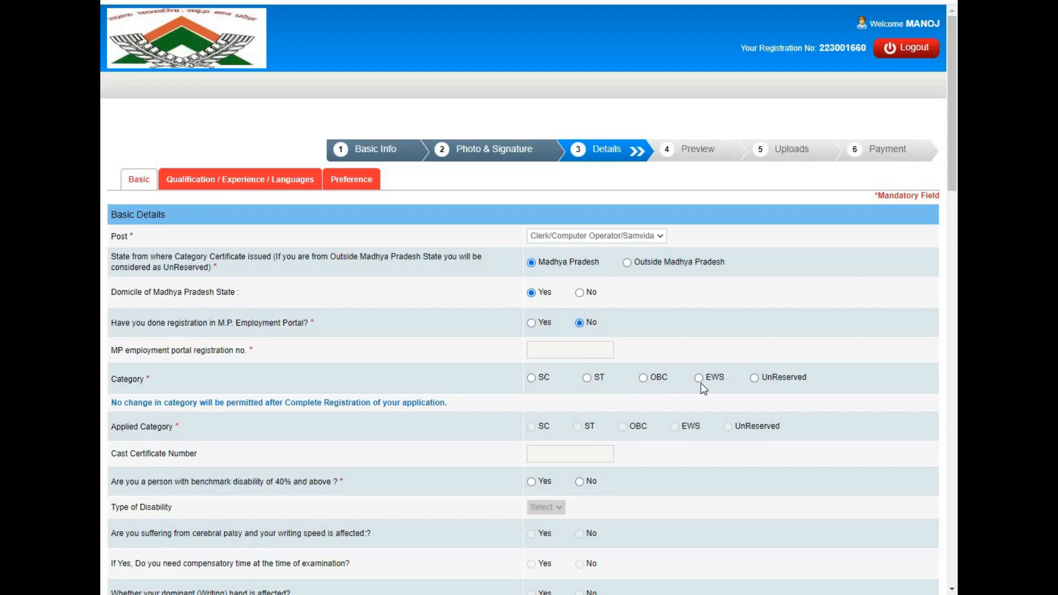
{"action": "left_click", "coordinate": [754, 379]}
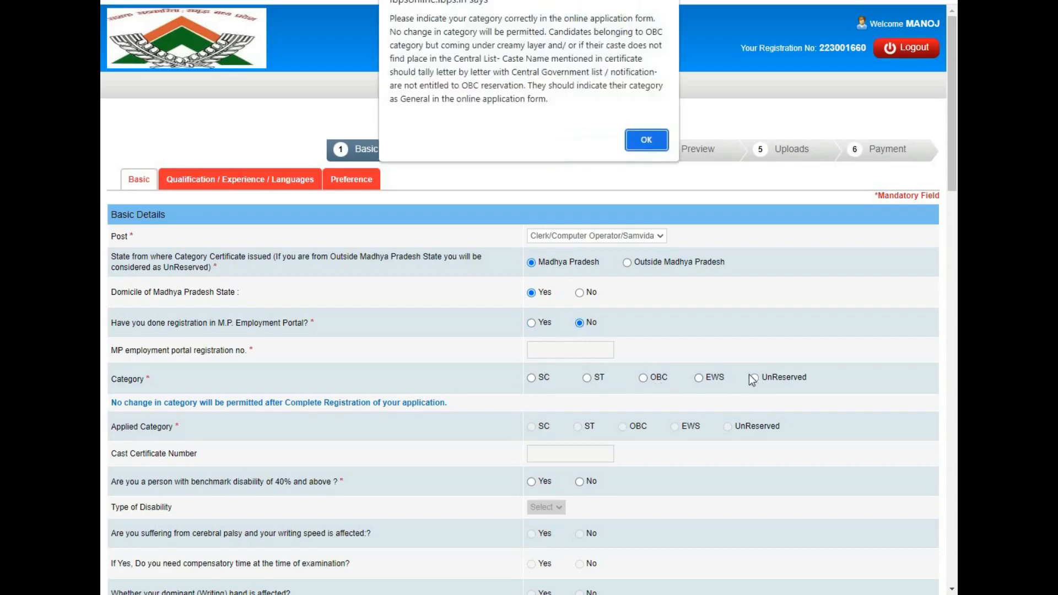
{"action": "left_click", "coordinate": [647, 140]}
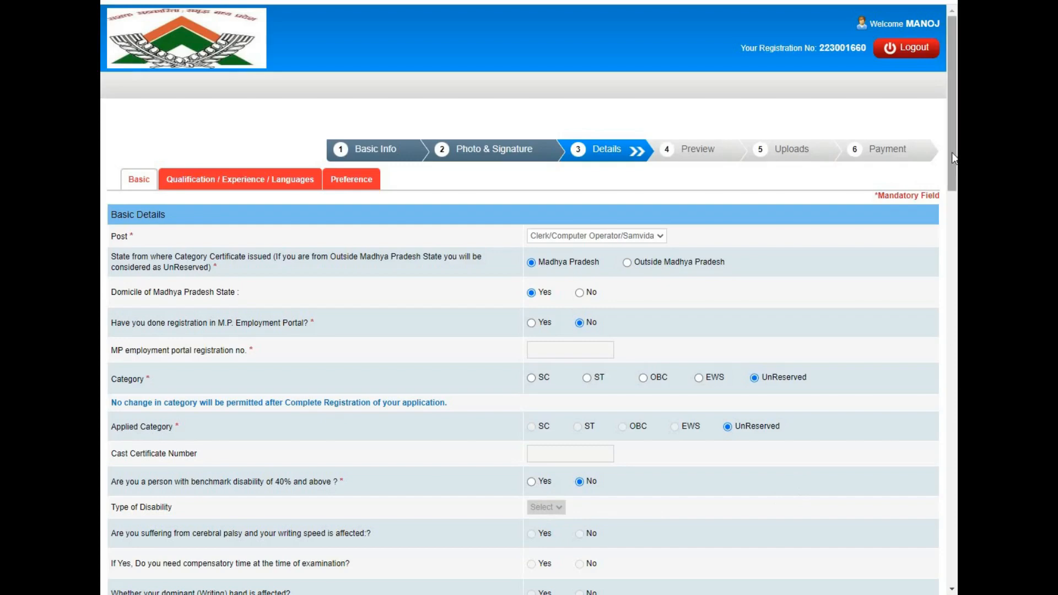
Answer No to women reservation relaxation, cooperative bank employee, and contractual DCCB work.
{"action": "left_click_drag", "start_coordinate": [953, 158], "coordinate": [945, 257]}
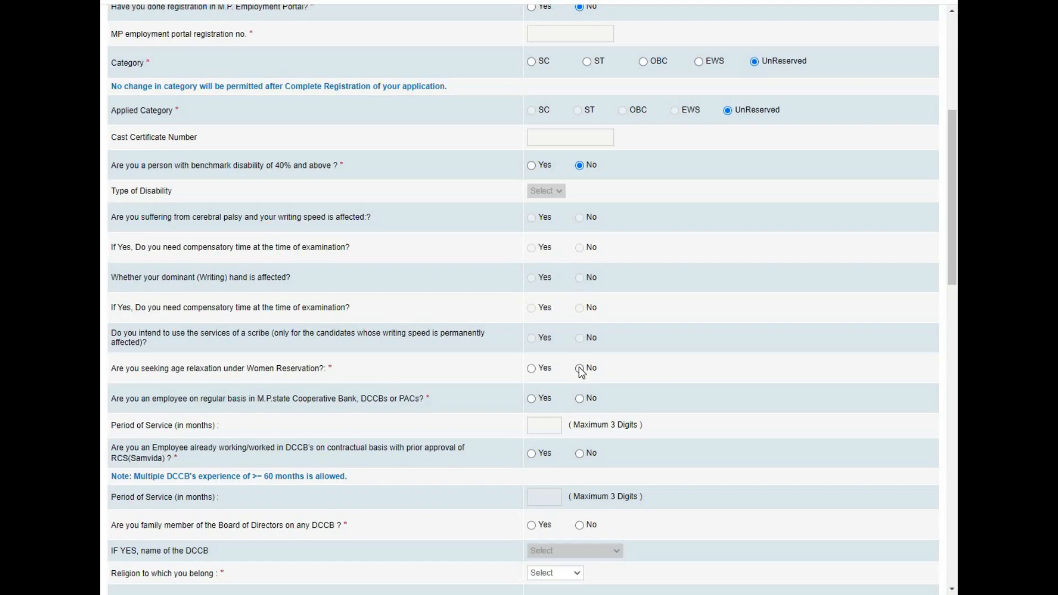
{"action": "left_click", "coordinate": [580, 370]}
{"action": "left_click", "coordinate": [579, 400]}
{"action": "left_click", "coordinate": [581, 457]}
Set religion to Hindu and answer No to minority community and ex-army service.
{"action": "left_click_drag", "start_coordinate": [957, 247], "coordinate": [957, 306]}
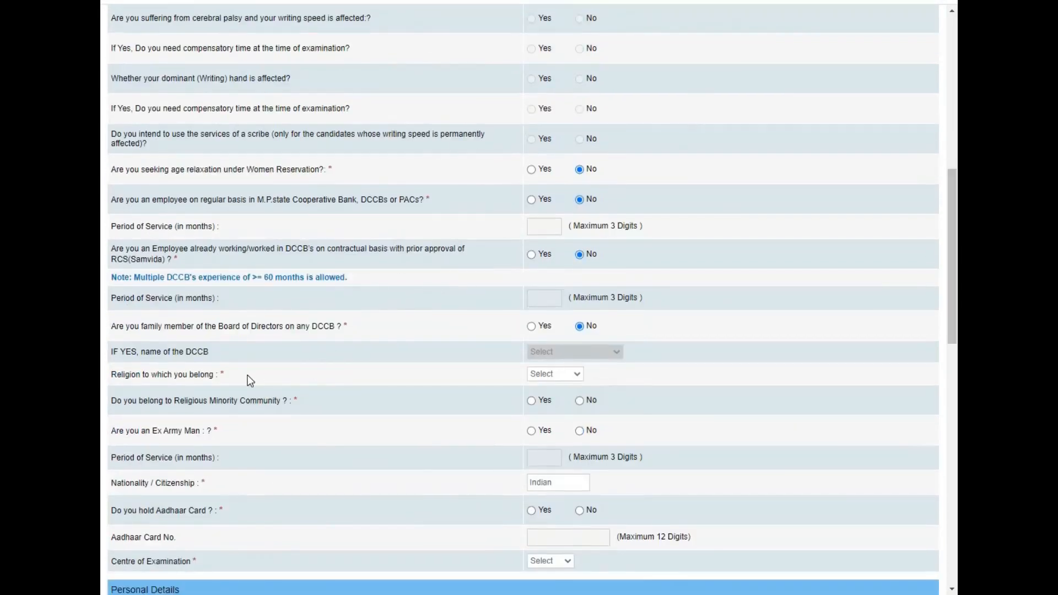
{"action": "left_click", "coordinate": [550, 375]}
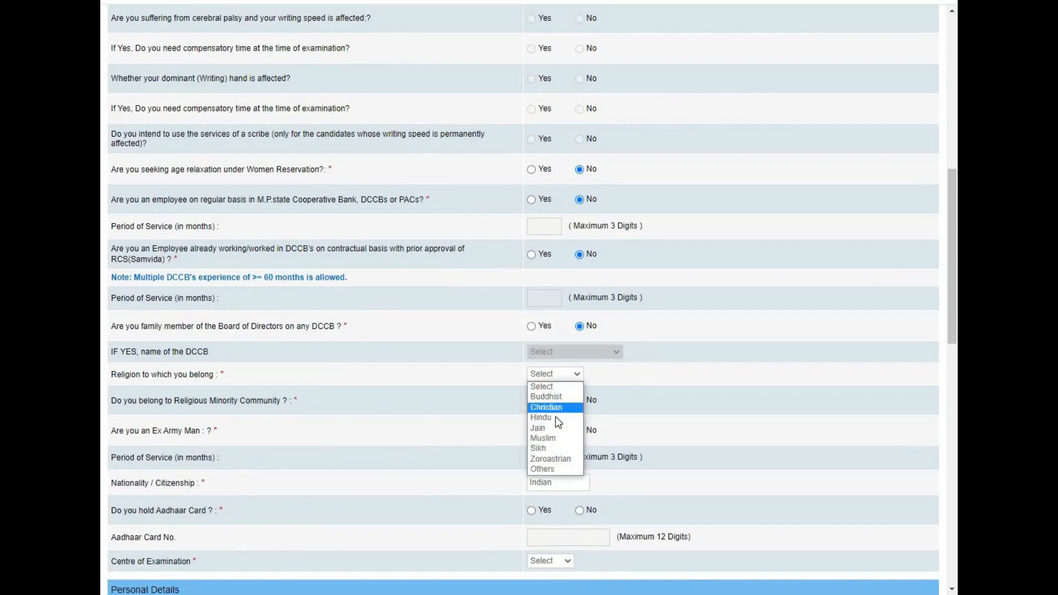
{"action": "left_click", "coordinate": [558, 420]}
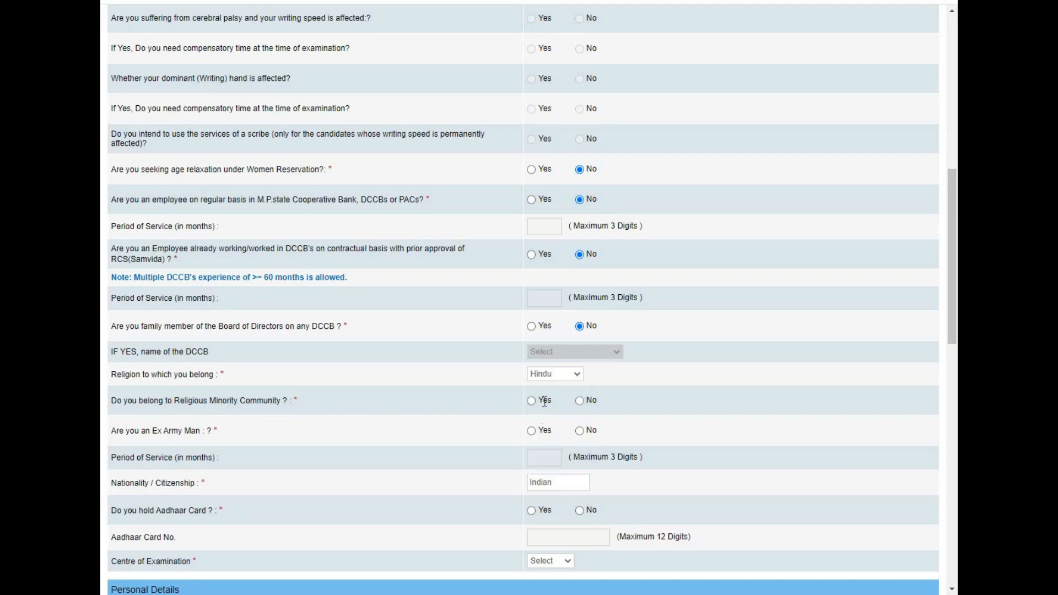
{"action": "left_click", "coordinate": [580, 401]}
{"action": "left_click", "coordinate": [580, 431]}
Answer No to Aadhaar, choose Bhopal as the examination centre, and set gender to Male.
{"action": "left_click", "coordinate": [579, 512]}
{"action": "left_click_drag", "start_coordinate": [954, 301], "coordinate": [953, 395]}
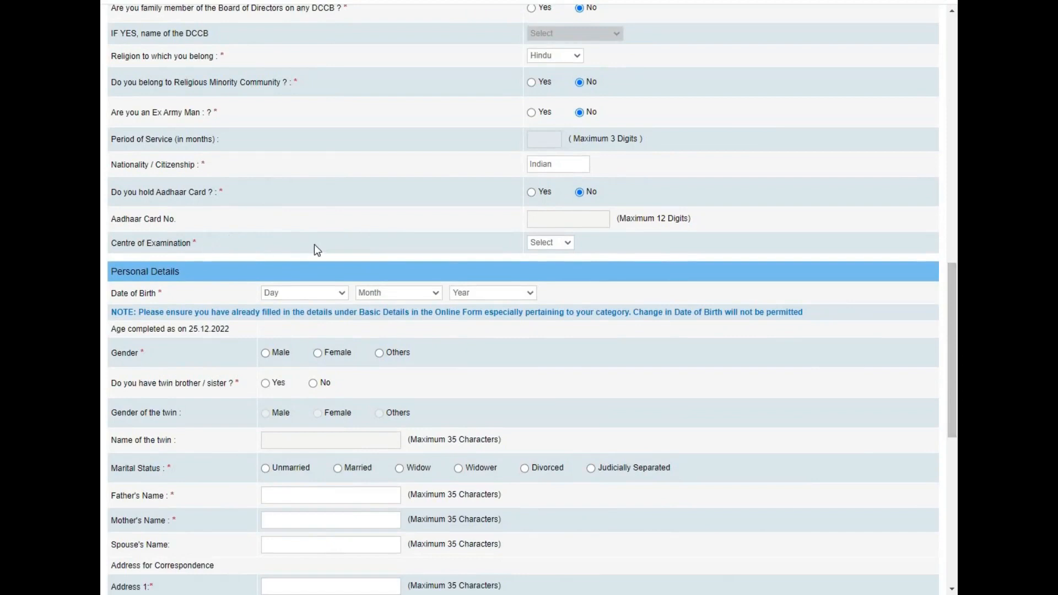
{"action": "left_click", "coordinate": [547, 241]}
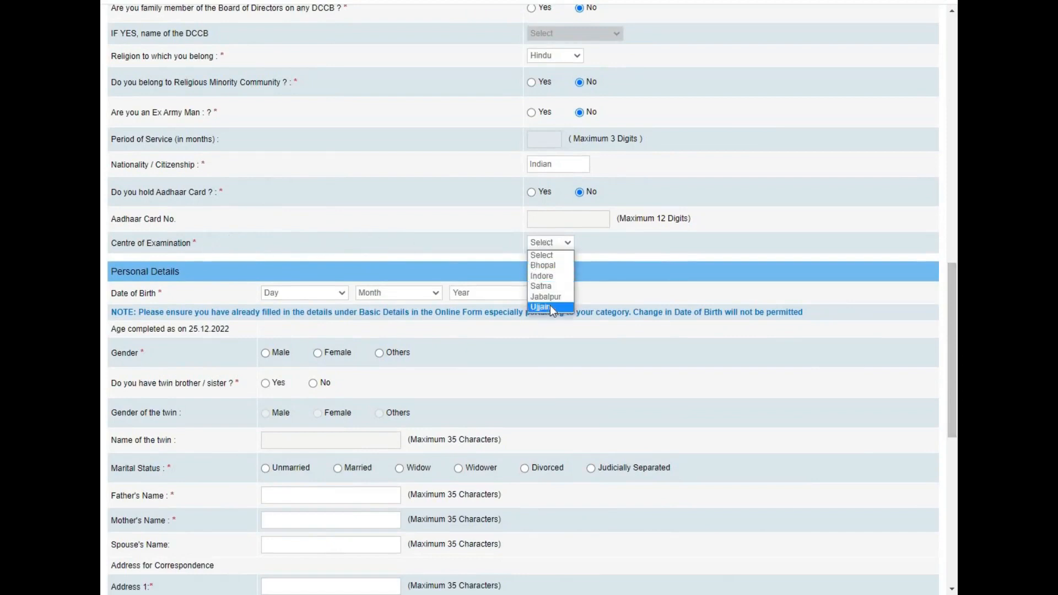
{"action": "left_click", "coordinate": [553, 267]}
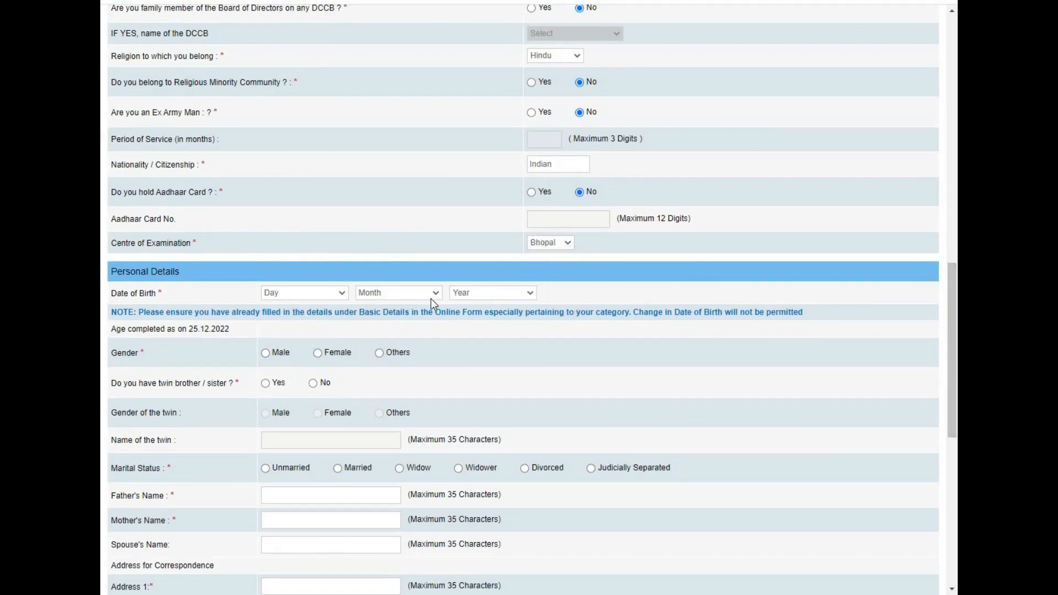
{"action": "left_click", "coordinate": [509, 294]}
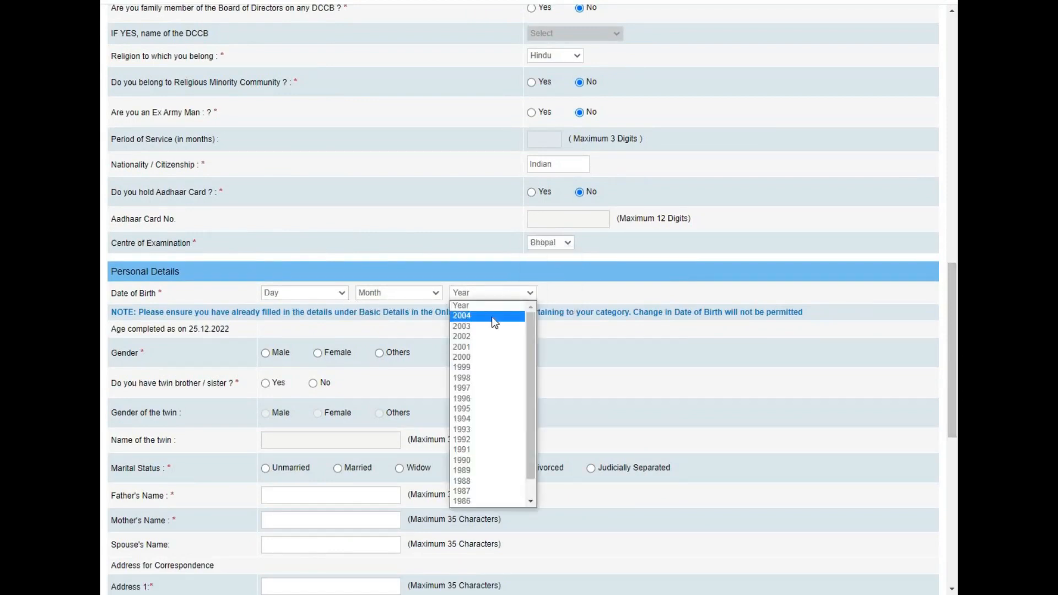
{"action": "left_click_drag", "start_coordinate": [531, 320], "coordinate": [532, 408]}
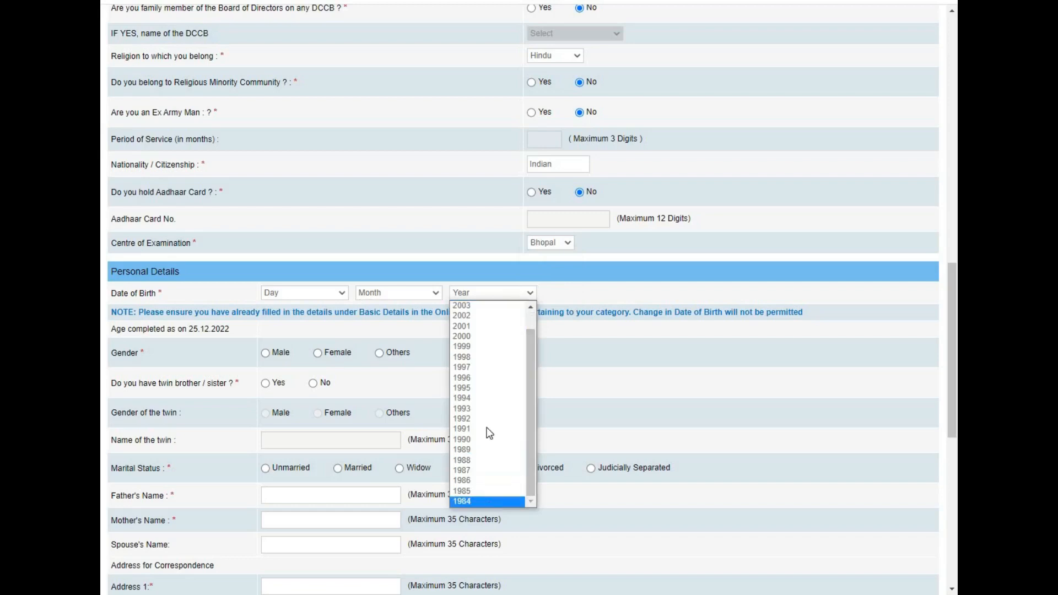
{"action": "left_click", "coordinate": [542, 285]}
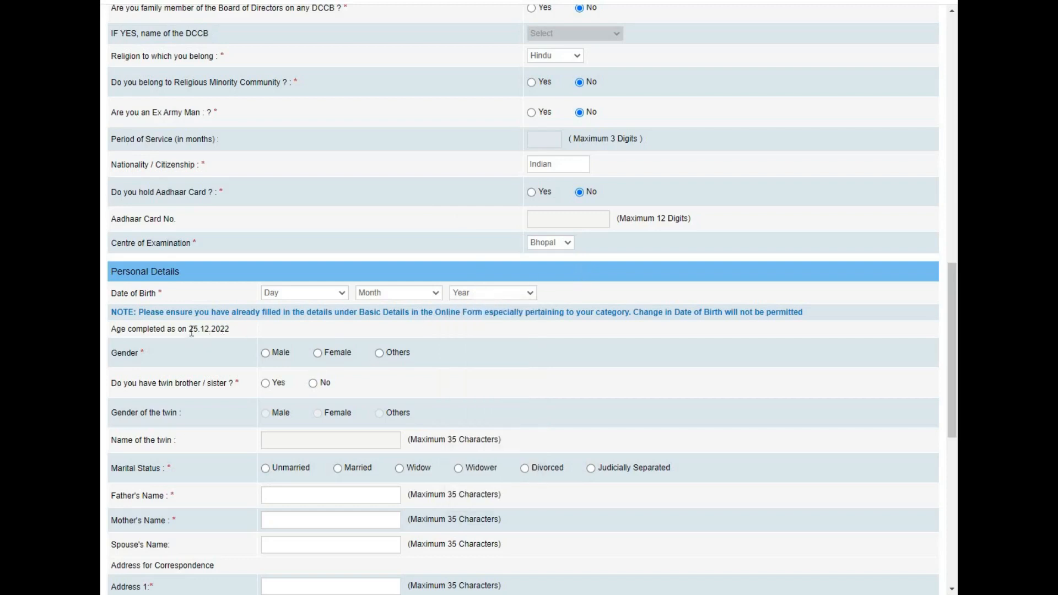
{"action": "left_click", "coordinate": [266, 354]}
Set marital status to Unmarried and enter the father's and mother's names and correspondence address details.
{"action": "left_click", "coordinate": [266, 472]}
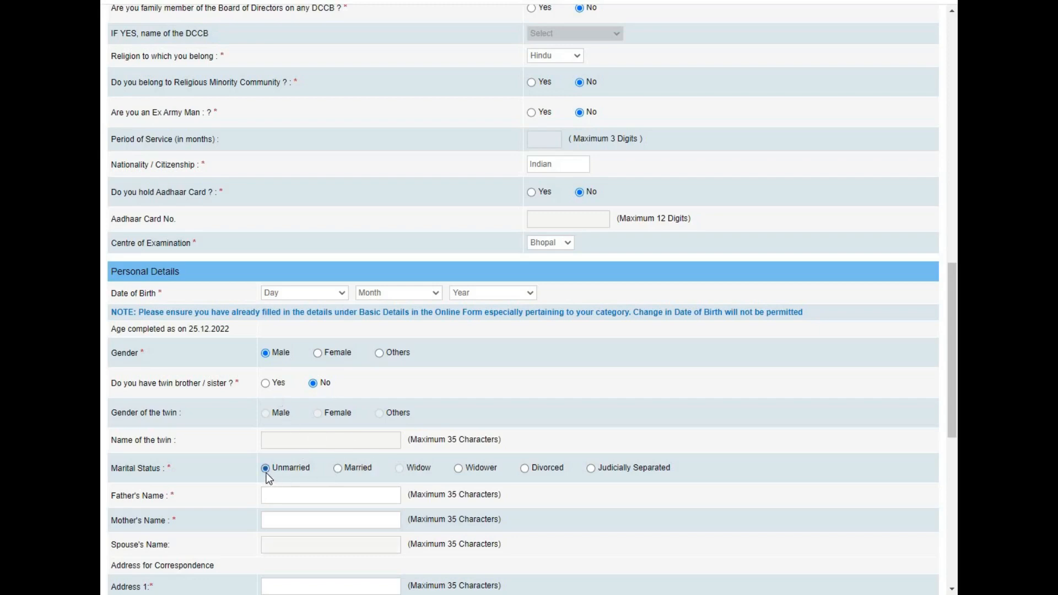
{"action": "left_click_drag", "start_coordinate": [951, 331], "coordinate": [949, 441]}
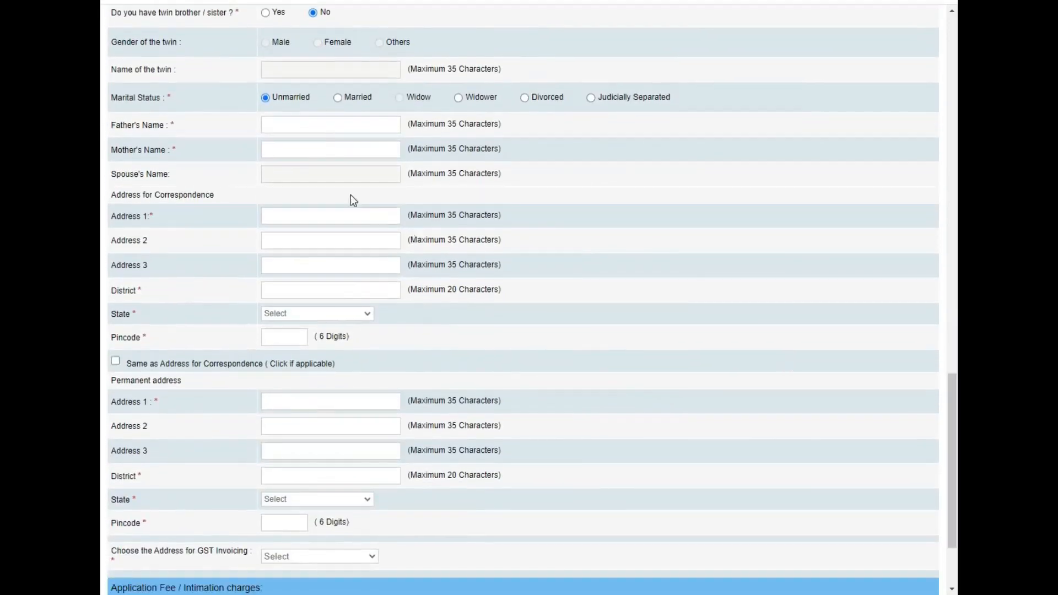
{"action": "left_click", "coordinate": [284, 129]}
{"action": "type", "text": "ANIL"}
{"action": "key", "text": "Tab"}
{"action": "type", "text": "REENU"}
{"action": "left_click", "coordinate": [273, 220]}
{"action": "type", "text": "MP NAGA"}
{"action": "type", "text": "R"}
{"action": "type", "text": "BHOPAL"}
{"action": "type", "text": "BHOPAL"}
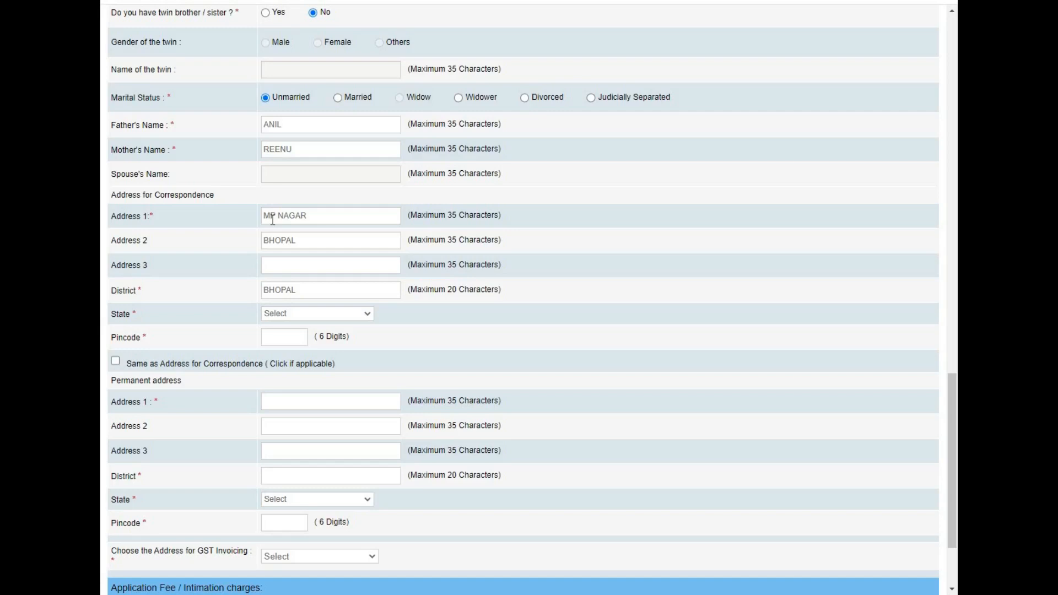
{"action": "type", "text": "m"}
{"action": "type", "text": "474001"}
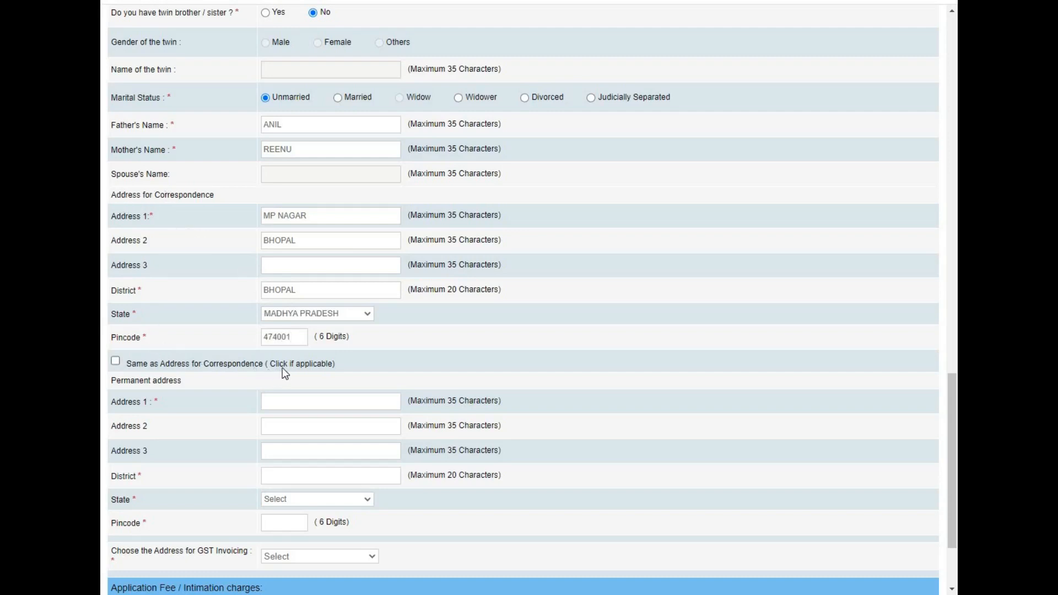
Copy the correspondence address to permanent, use Permanent Address for GST invoicing, and accept the verification.
{"action": "left_click", "coordinate": [116, 361]}
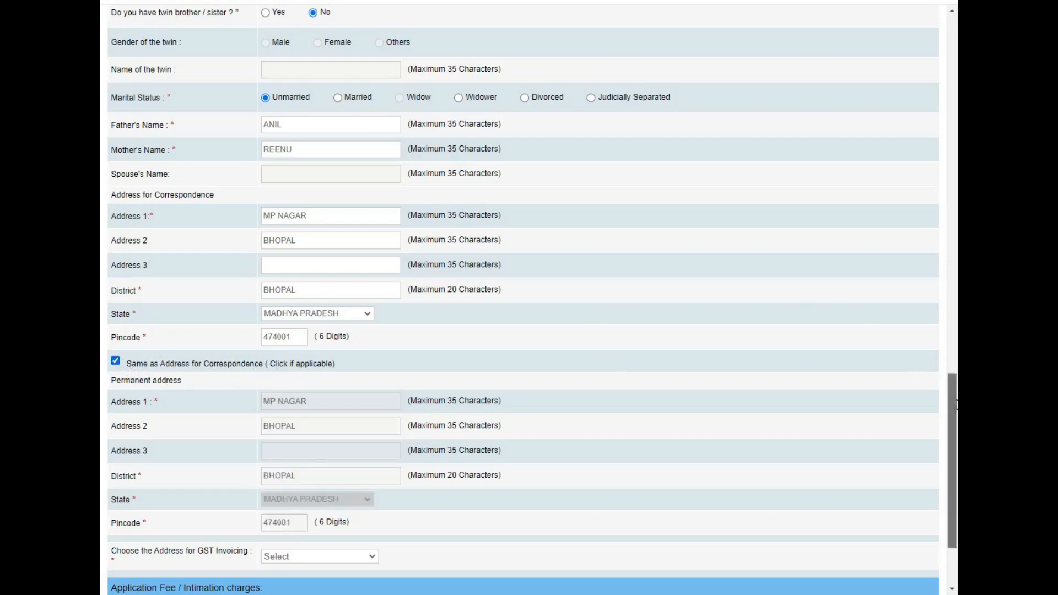
{"action": "scroll", "coordinate": [947, 380], "scroll_direction": "down", "scroll_amount": 2}
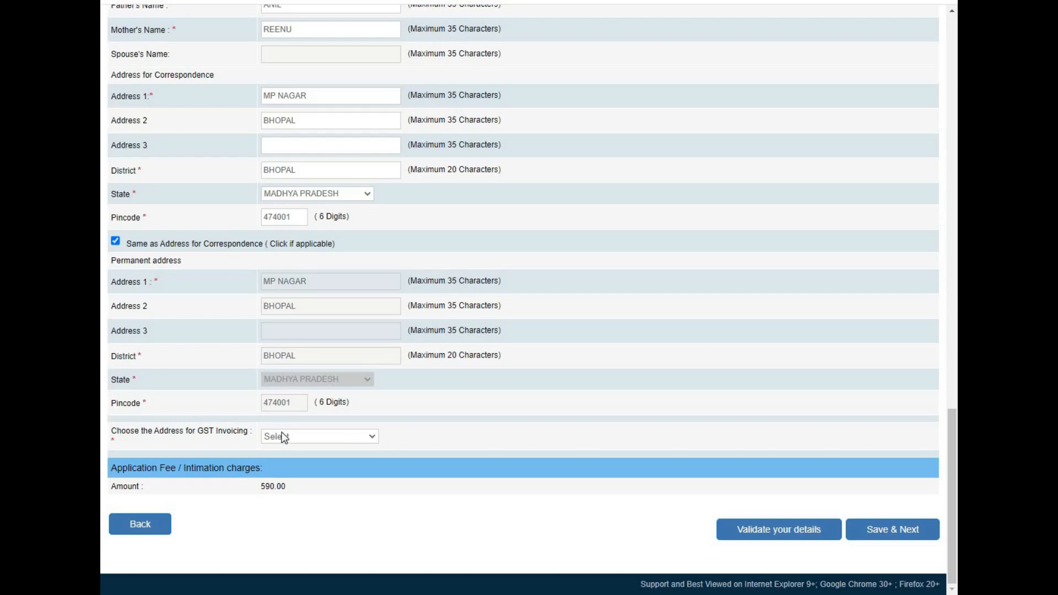
{"action": "left_click", "coordinate": [285, 437]}
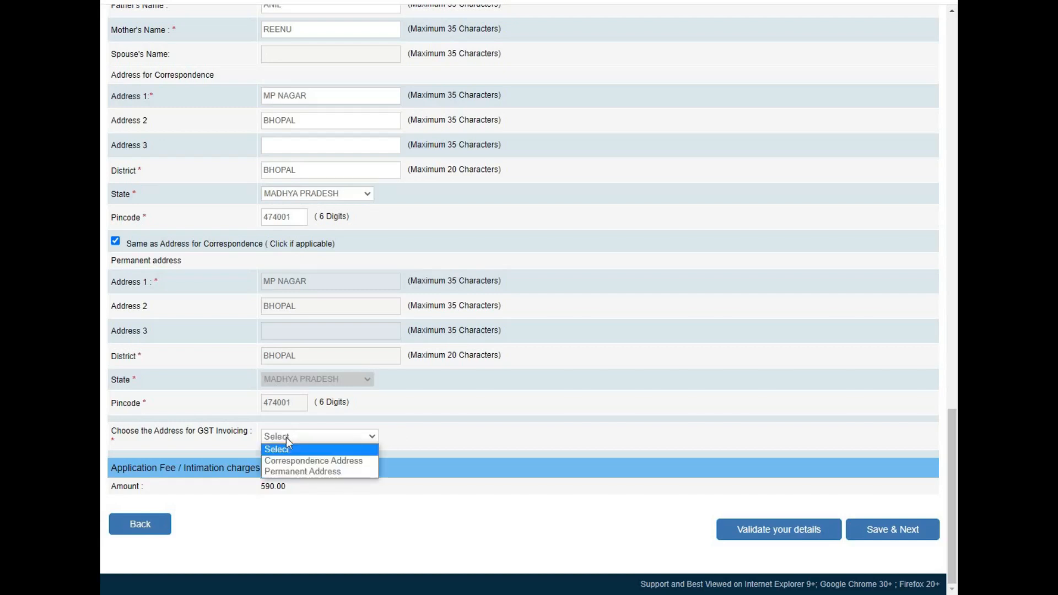
{"action": "left_click", "coordinate": [301, 472]}
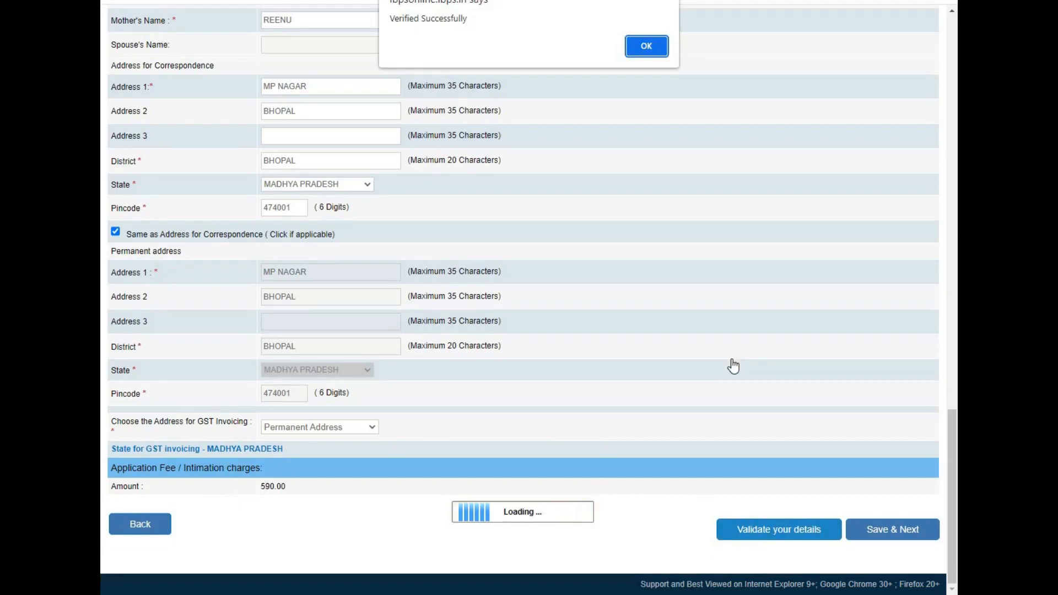
{"action": "left_click", "coordinate": [653, 52]}
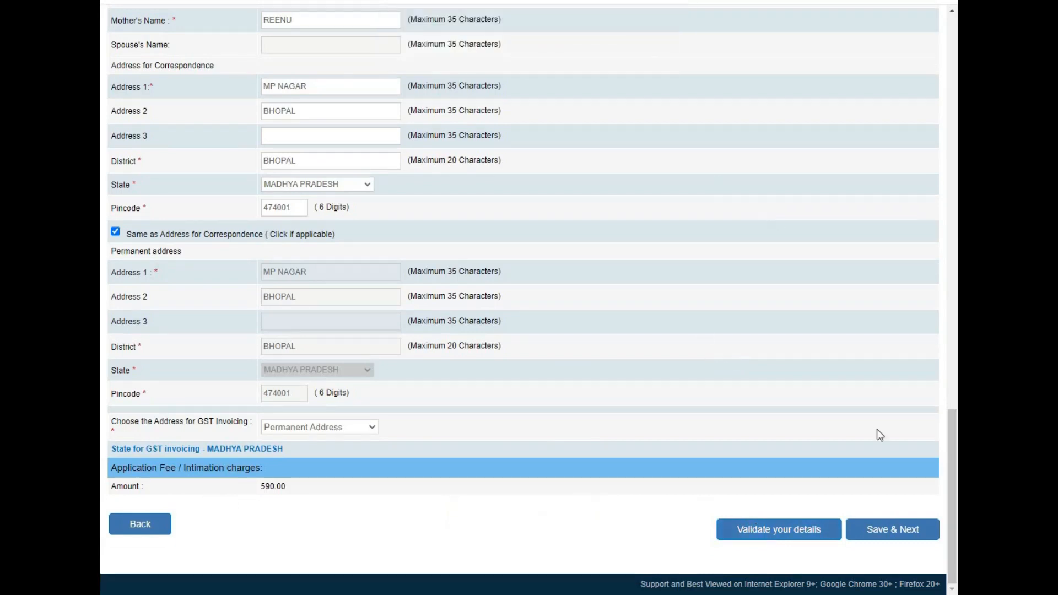
Save the basic details and set graduation to B.E.(I.T.), passed 01 July 2011.
{"action": "left_click", "coordinate": [894, 531]}
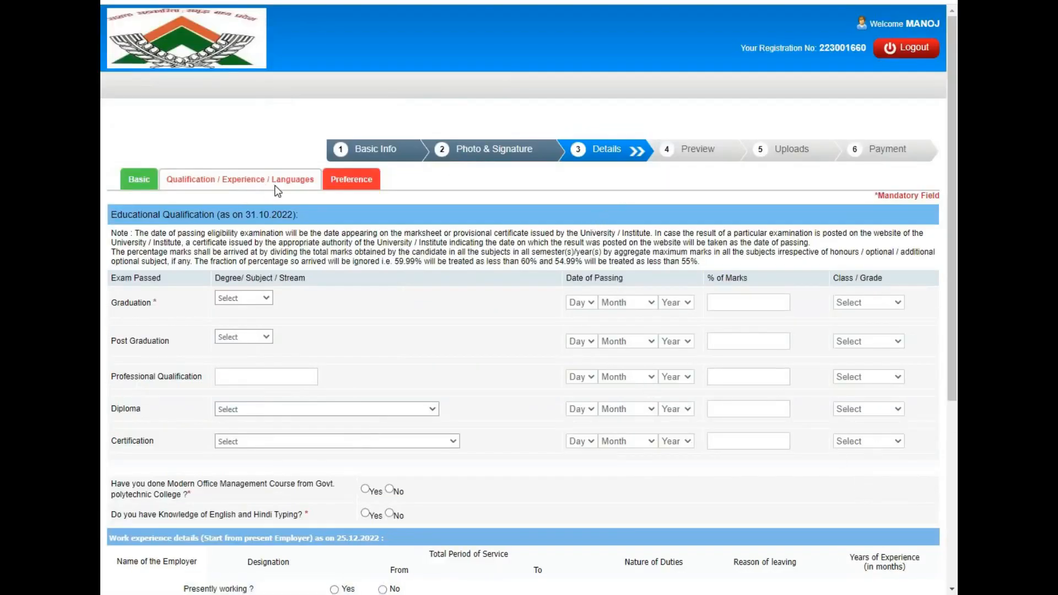
{"action": "left_click", "coordinate": [263, 299]}
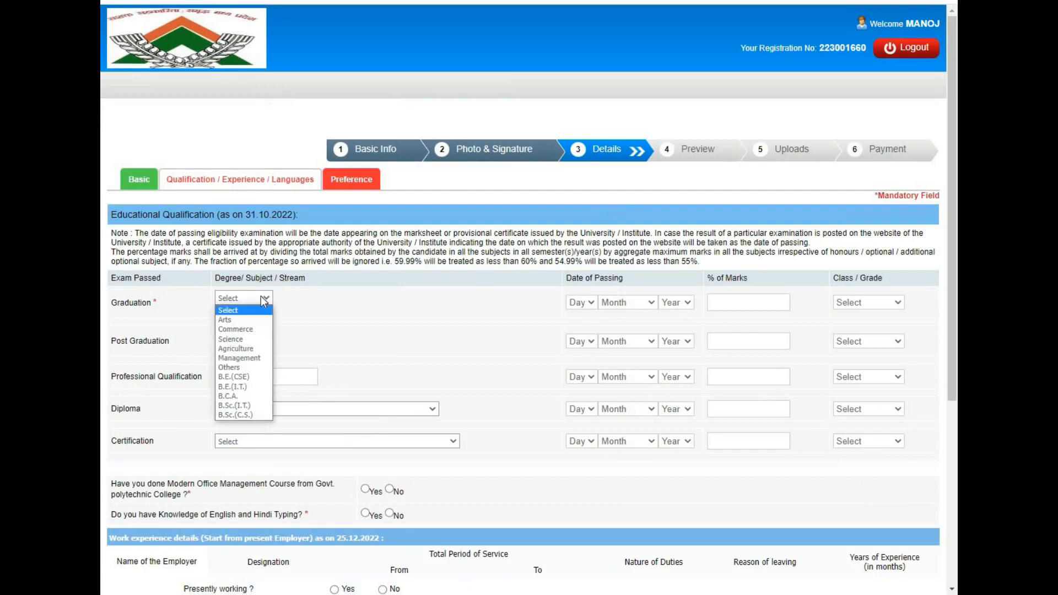
{"action": "left_click", "coordinate": [241, 388]}
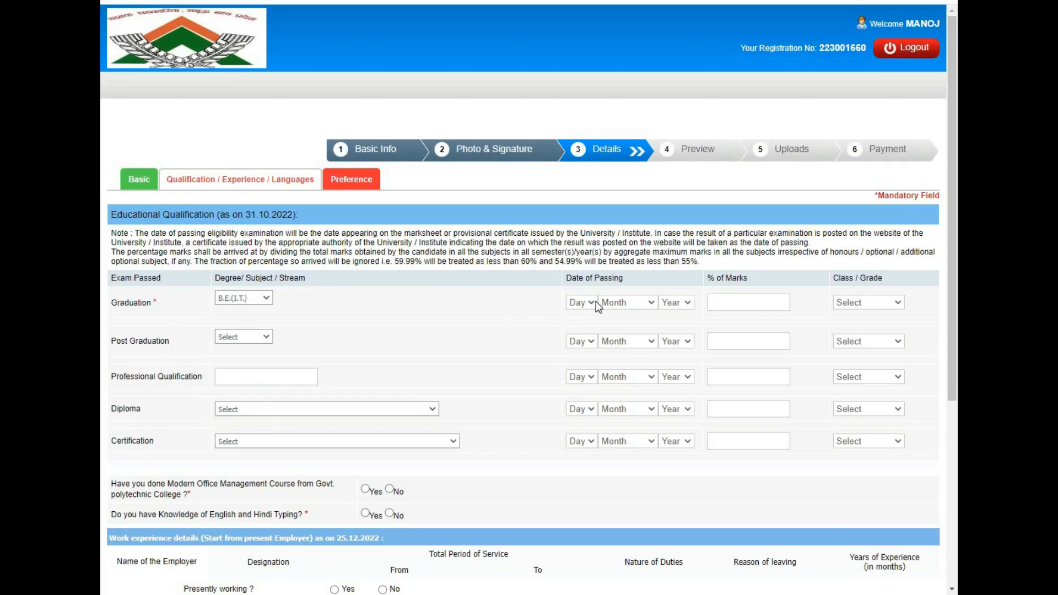
{"action": "left_click", "coordinate": [584, 304]}
{"action": "left_click", "coordinate": [583, 326]}
{"action": "left_click", "coordinate": [636, 303]}
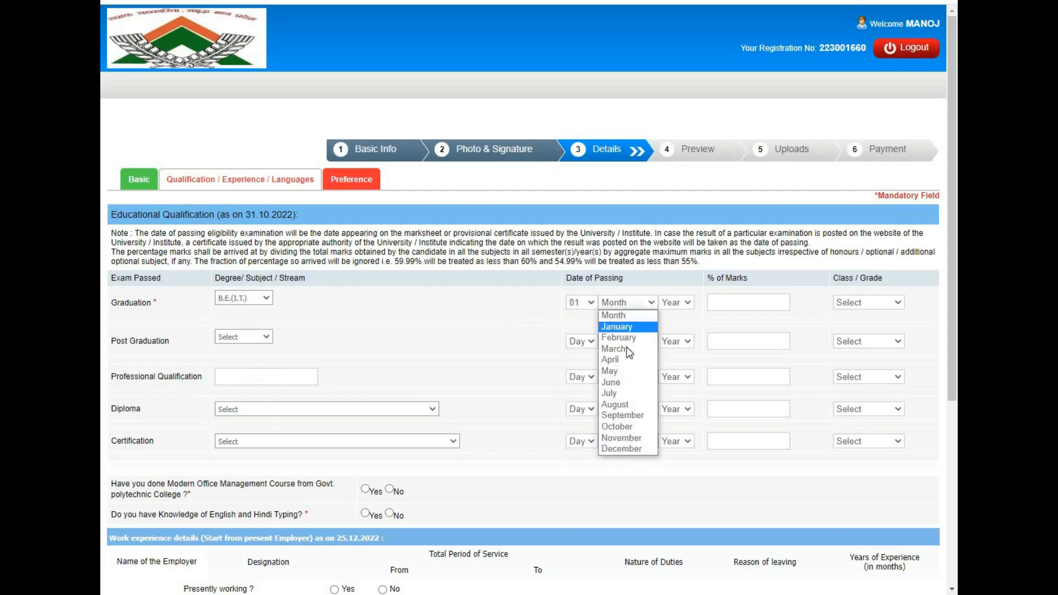
{"action": "left_click", "coordinate": [621, 391]}
{"action": "left_click", "coordinate": [682, 304]}
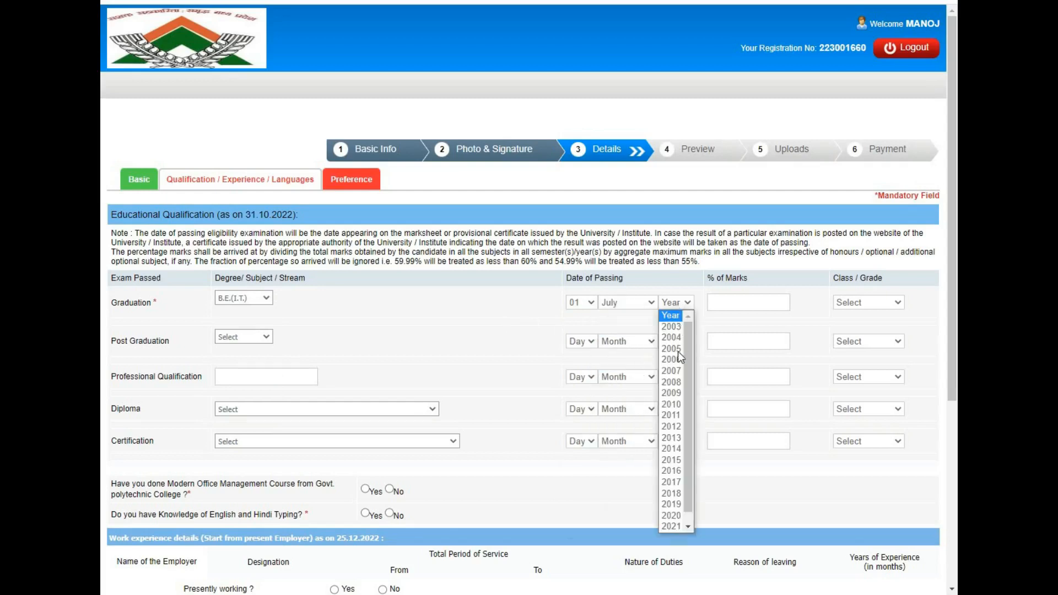
{"action": "left_click", "coordinate": [680, 415]}
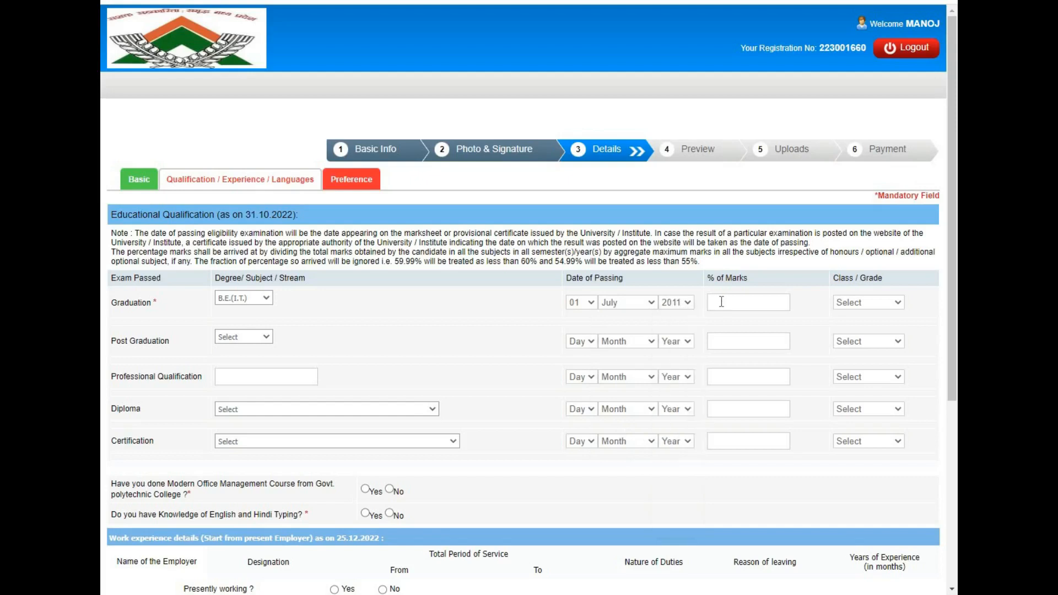
Enter 63 as the graduation % of marks and choose First Class.
{"action": "left_click", "coordinate": [720, 302]}
{"action": "type", "text": "63"}
{"action": "left_click", "coordinate": [891, 308]}
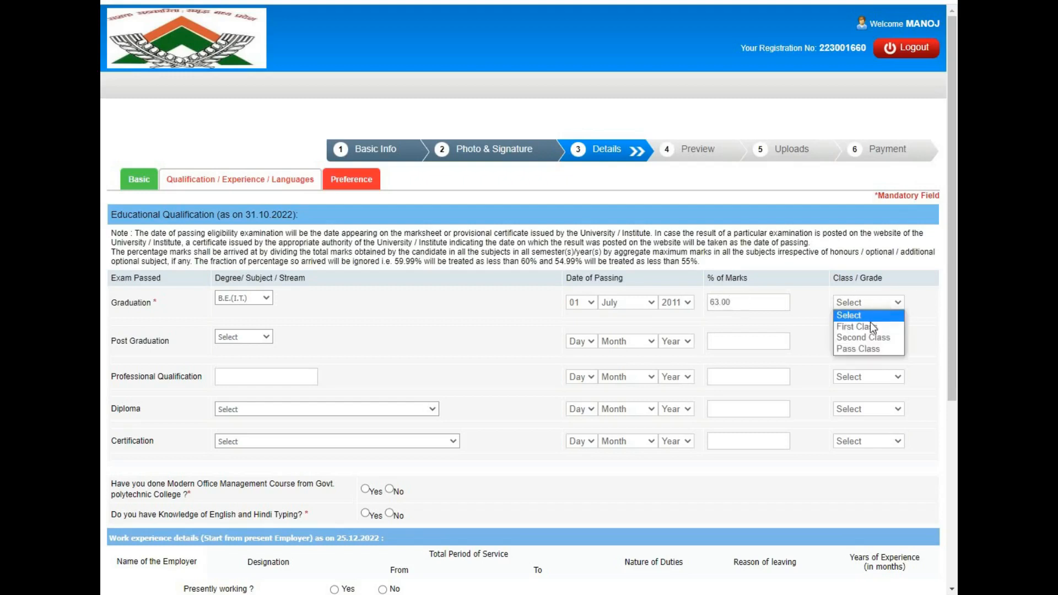
{"action": "left_click", "coordinate": [871, 324]}
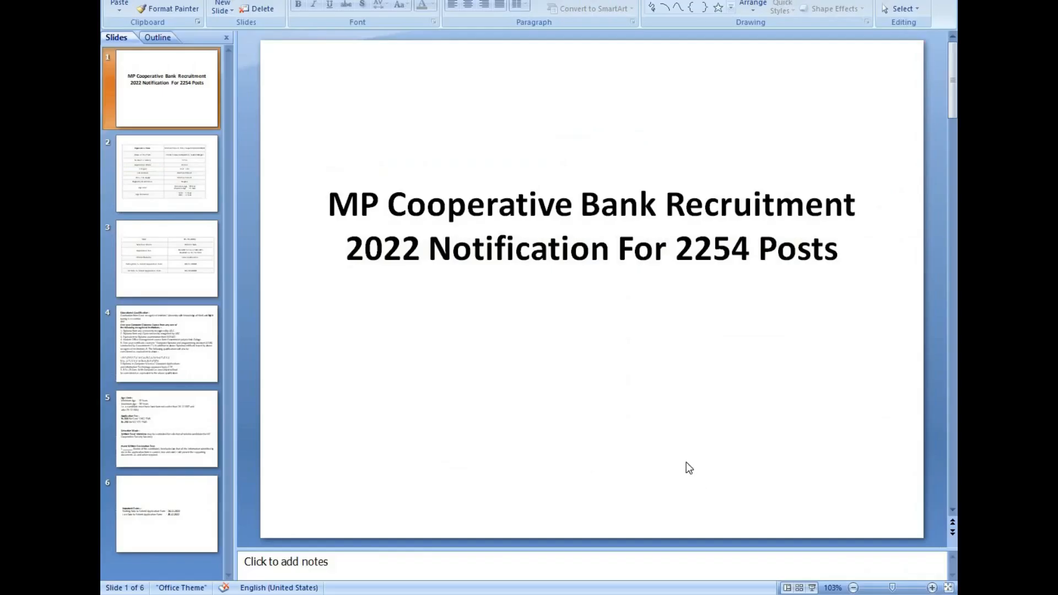
Scroll to the Educational Qualification slide in PowerPoint, then return to the browser's application form.
{"action": "scroll", "coordinate": [687, 462], "scroll_direction": "down", "scroll_amount": 3}
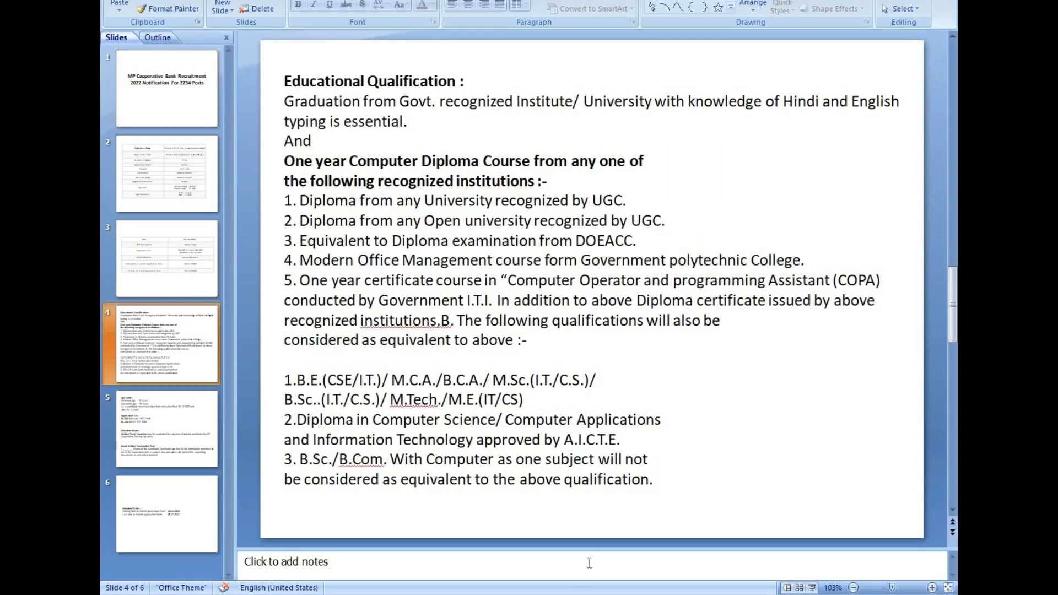
{"action": "left_click", "coordinate": [573, 594]}
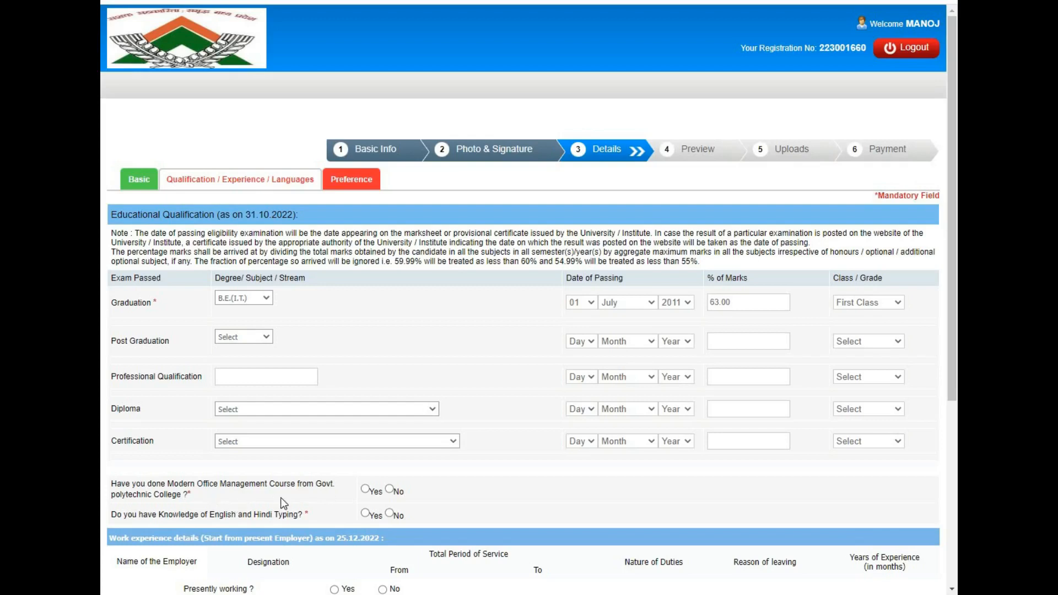
Answer Yes to both the Modern Office Management course and the English/Hindi typing questions.
{"action": "left_click", "coordinate": [365, 491]}
{"action": "left_click", "coordinate": [390, 491]}
{"action": "left_click", "coordinate": [366, 490]}
{"action": "left_click", "coordinate": [365, 514]}
List HINDI and ENGLISH as known languages with read, write and speak ticked, then validate the details.
{"action": "left_click_drag", "start_coordinate": [957, 380], "coordinate": [957, 568]}
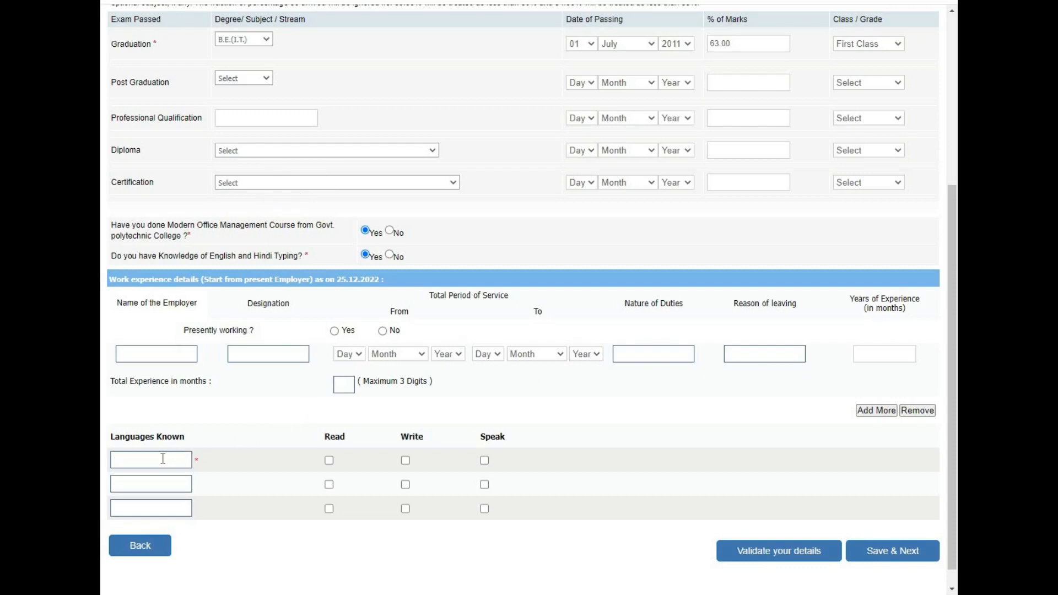
{"action": "type", "text": "HINDI"}
{"action": "left_click", "coordinate": [164, 485]}
{"action": "type", "text": "ENGLISH"}
{"action": "left_click", "coordinate": [331, 485]}
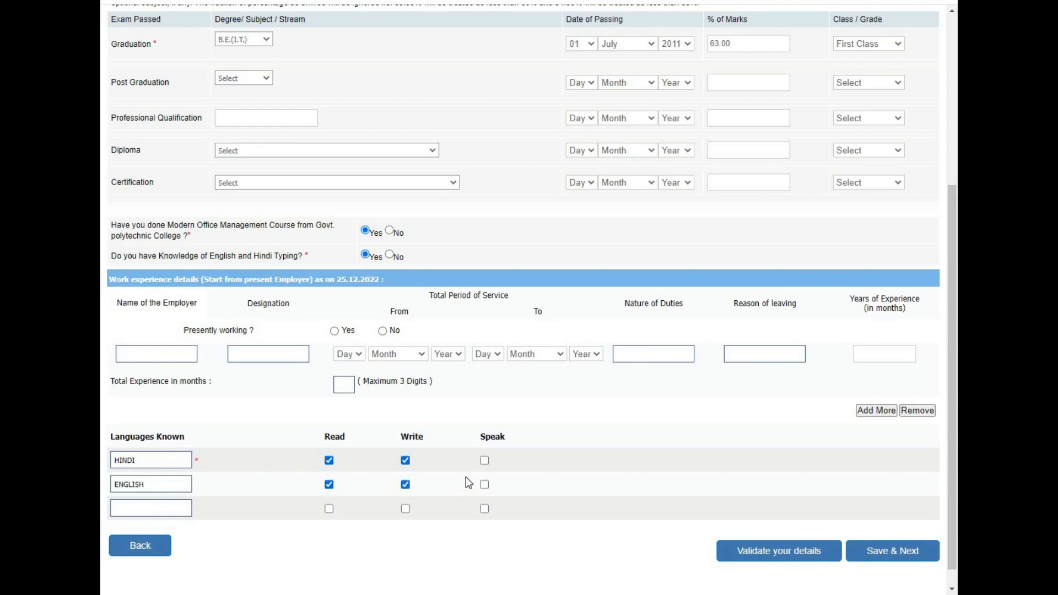
{"action": "left_click", "coordinate": [485, 462]}
{"action": "left_click", "coordinate": [485, 485]}
{"action": "left_click", "coordinate": [771, 557]}
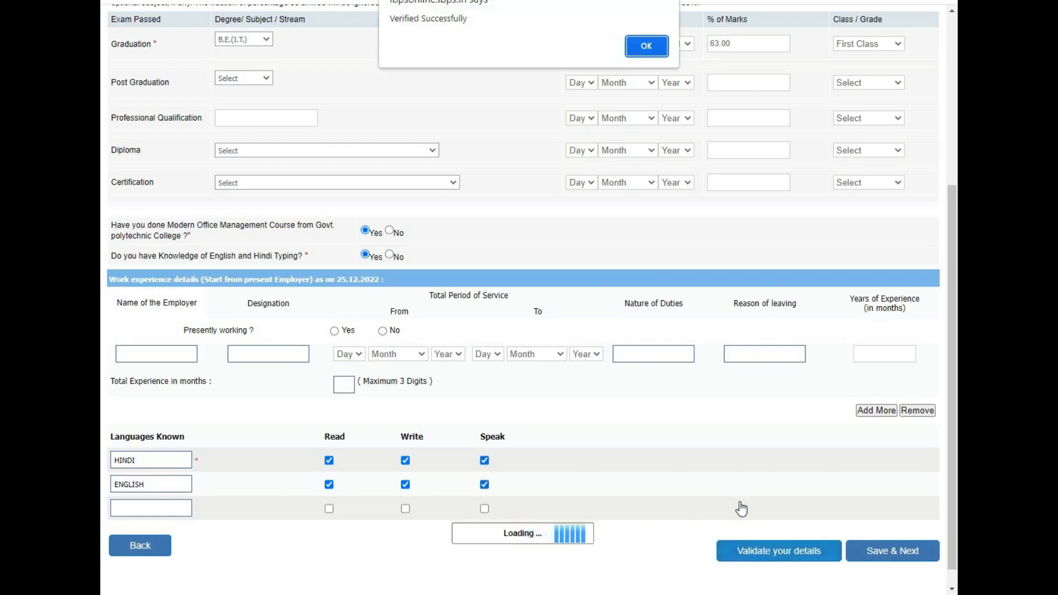
{"action": "left_click", "coordinate": [648, 48]}
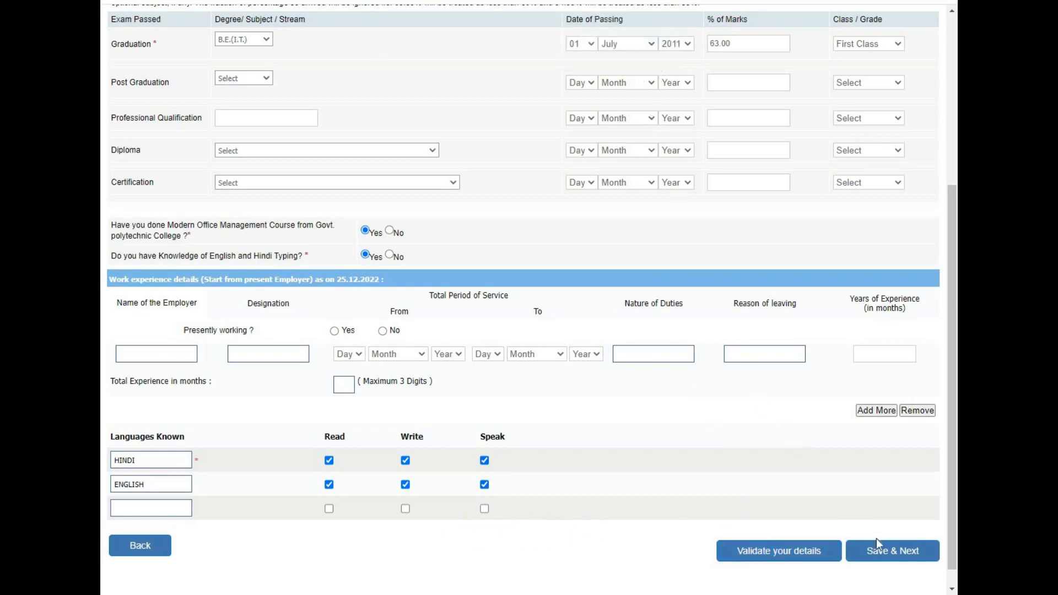
Save the qualification details, then tick the Balaghat, Bhopal, Chhindwara, Dewas, Guna, Hoshangabad and Jabalpur DCCBs.
{"action": "left_click", "coordinate": [886, 554]}
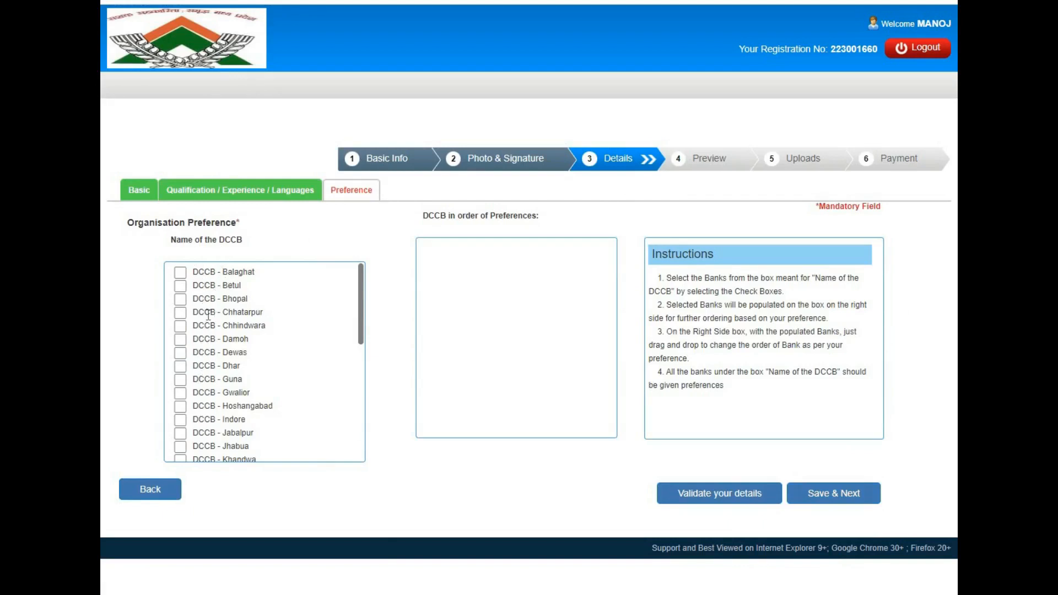
{"action": "left_click", "coordinate": [180, 273]}
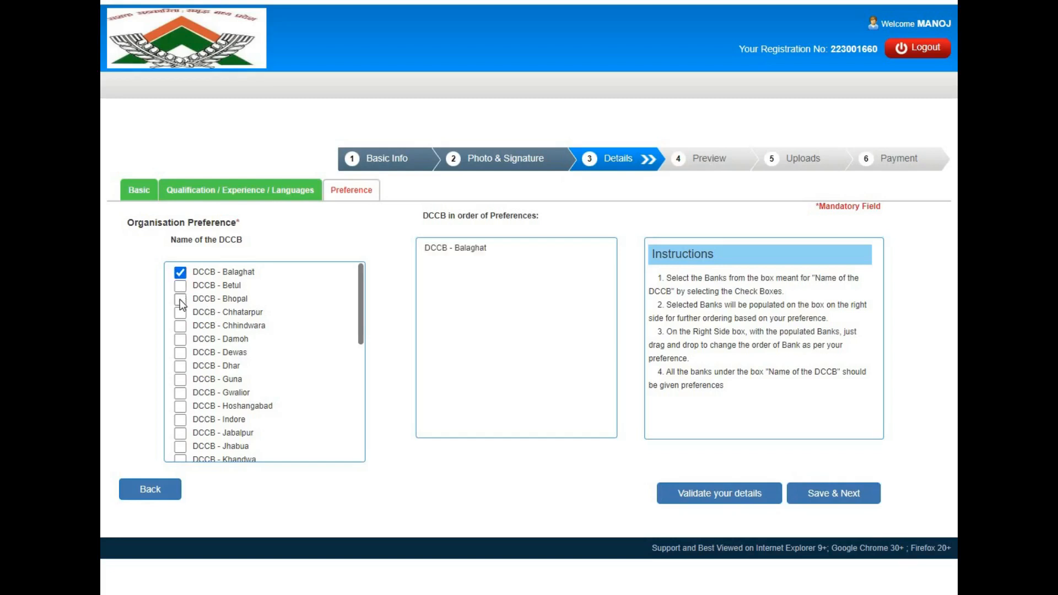
{"action": "left_click", "coordinate": [180, 299]}
{"action": "left_click", "coordinate": [180, 326]}
{"action": "left_click", "coordinate": [180, 354]}
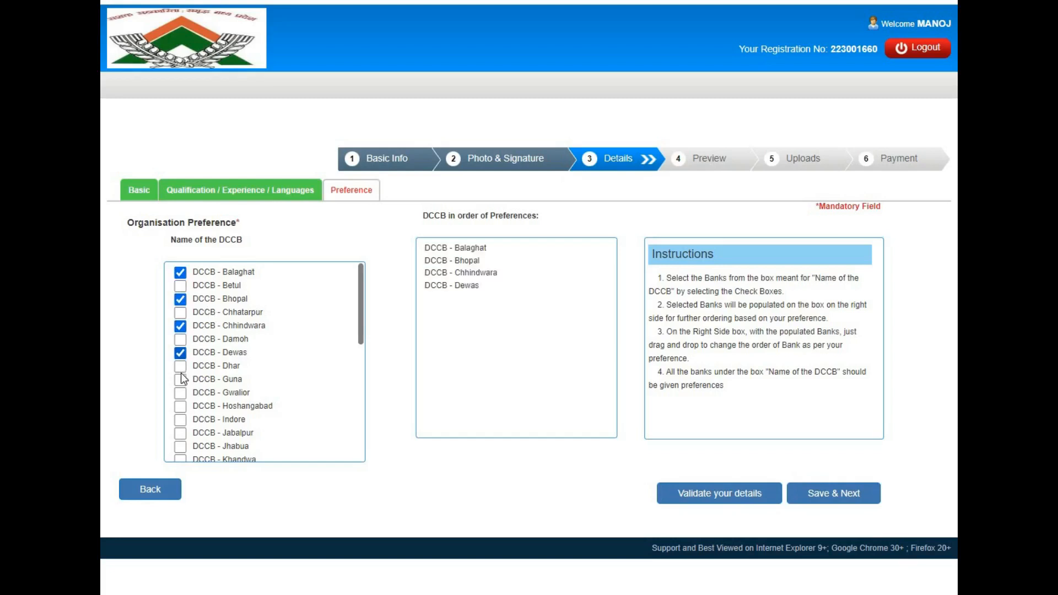
{"action": "left_click", "coordinate": [181, 381]}
{"action": "left_click", "coordinate": [182, 408]}
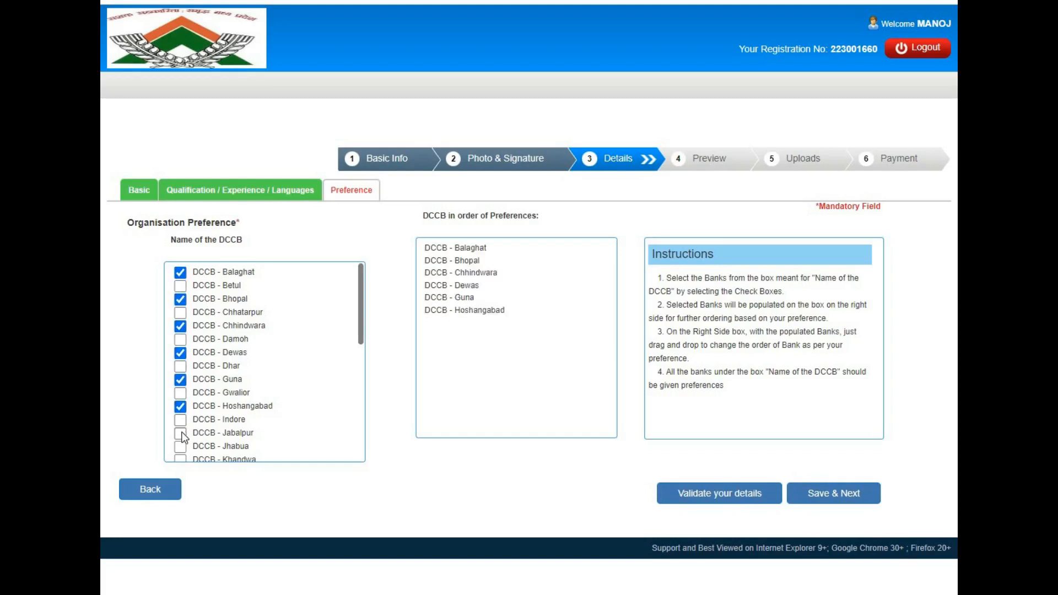
{"action": "left_click", "coordinate": [182, 435]}
Tick the Khandwa, Mandala, Narsinghpur, Raisen, Ratlam, Sagar, Sehore, Shahdol and Shajapur DCCBs.
{"action": "scroll", "coordinate": [361, 342], "scroll_direction": "down", "scroll_amount": 3}
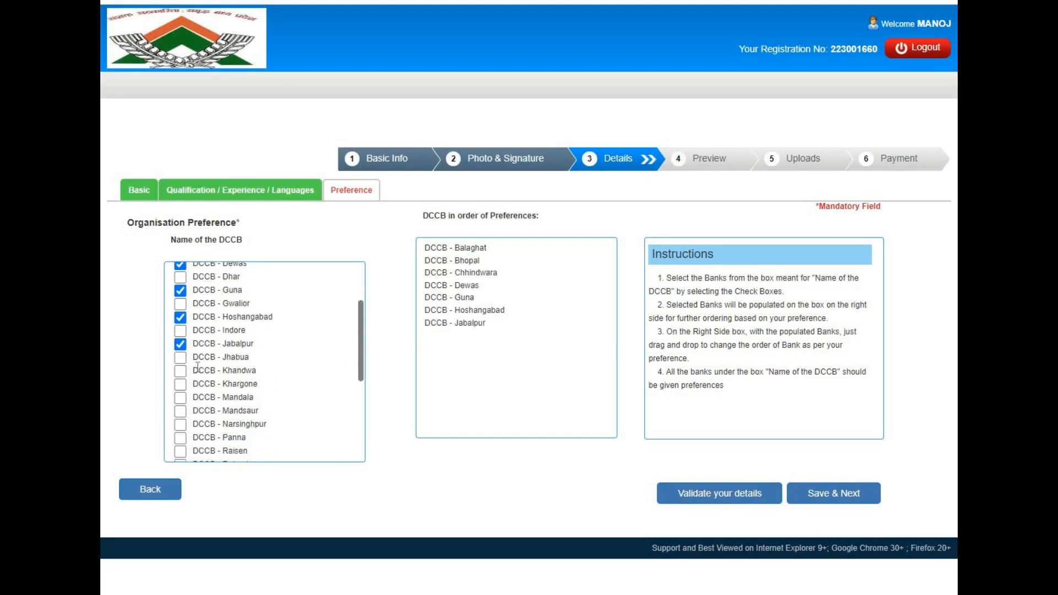
{"action": "left_click", "coordinate": [178, 372]}
{"action": "left_click", "coordinate": [179, 398]}
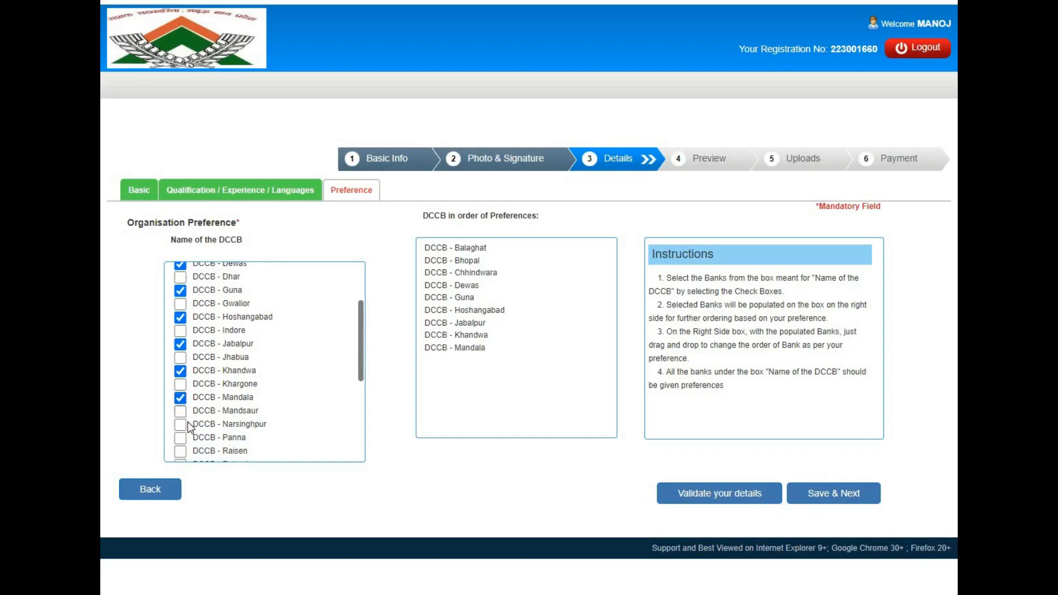
{"action": "left_click", "coordinate": [181, 425]}
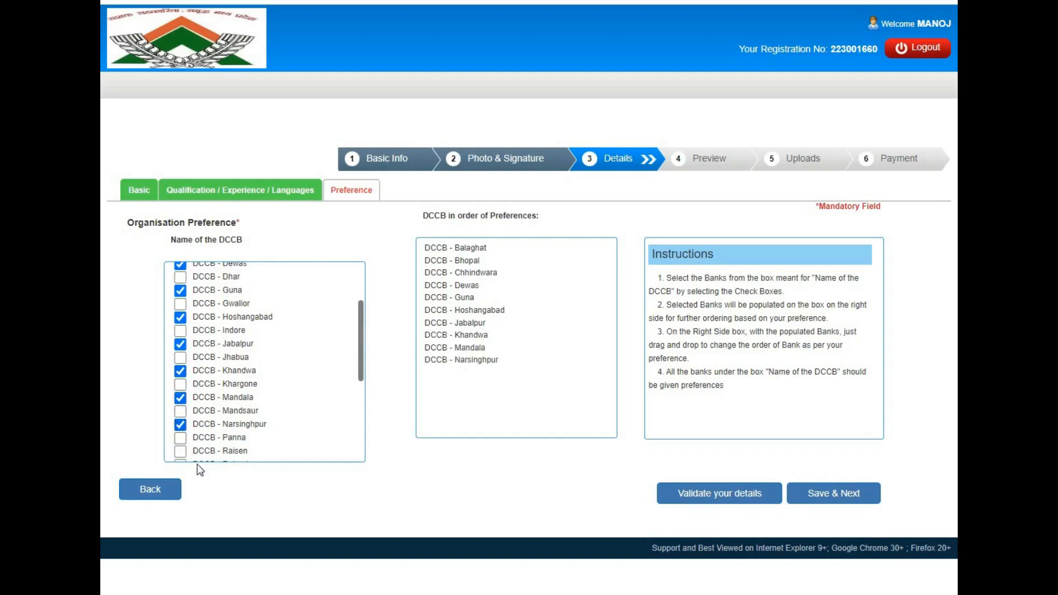
{"action": "left_click", "coordinate": [181, 452]}
{"action": "left_click_drag", "start_coordinate": [361, 374], "coordinate": [352, 430]}
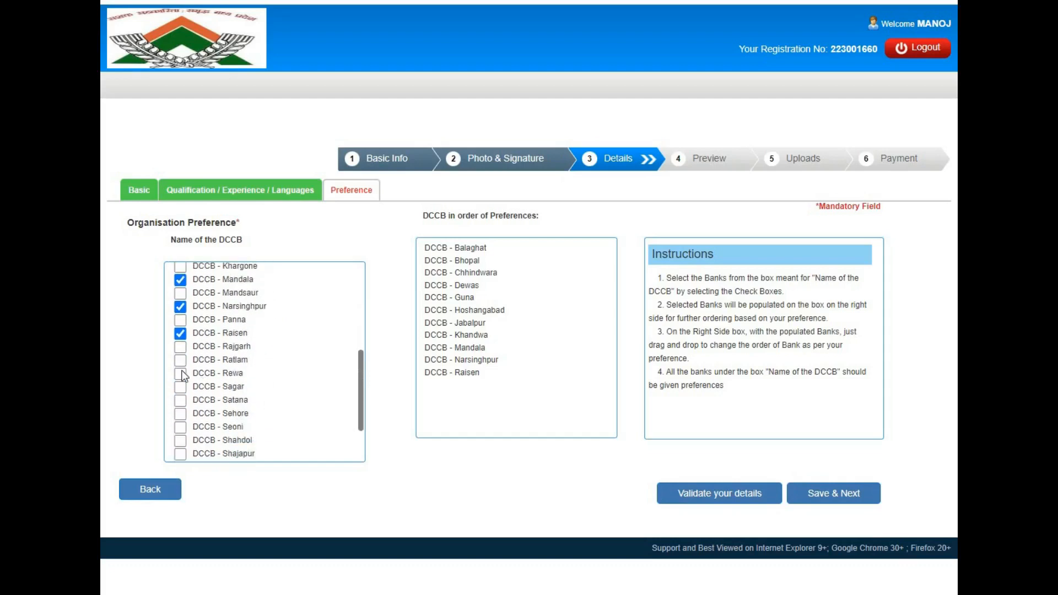
{"action": "left_click", "coordinate": [181, 362]}
{"action": "left_click", "coordinate": [180, 388]}
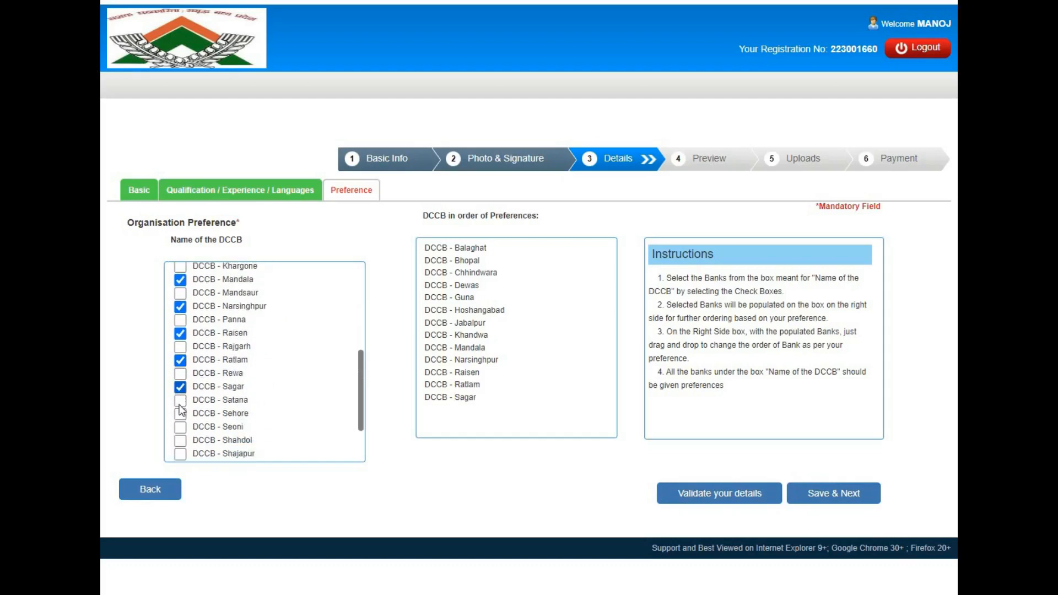
{"action": "left_click", "coordinate": [180, 414]}
{"action": "left_click", "coordinate": [180, 441]}
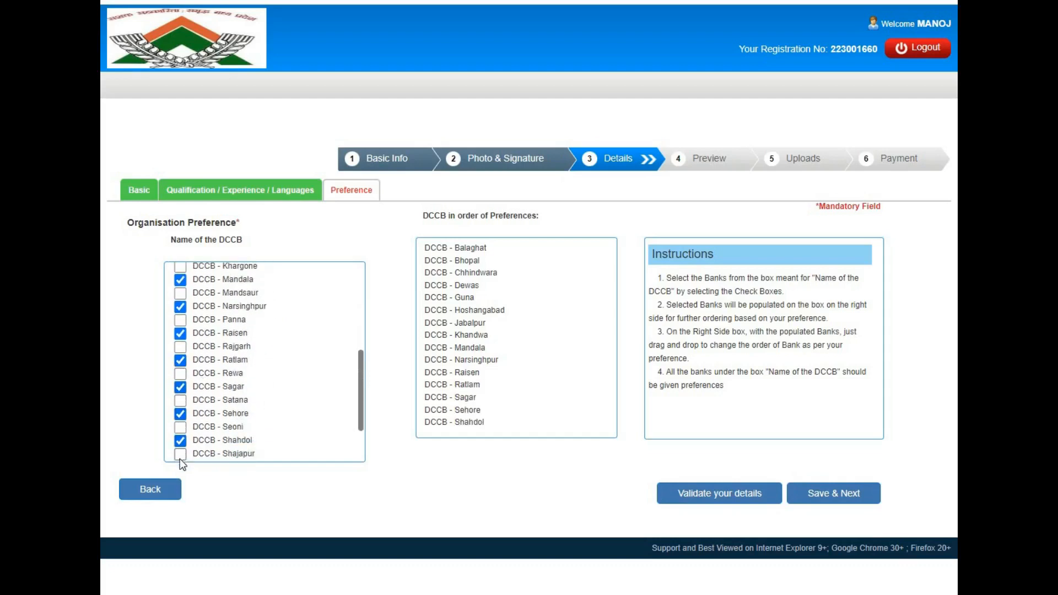
{"action": "left_click", "coordinate": [180, 455]}
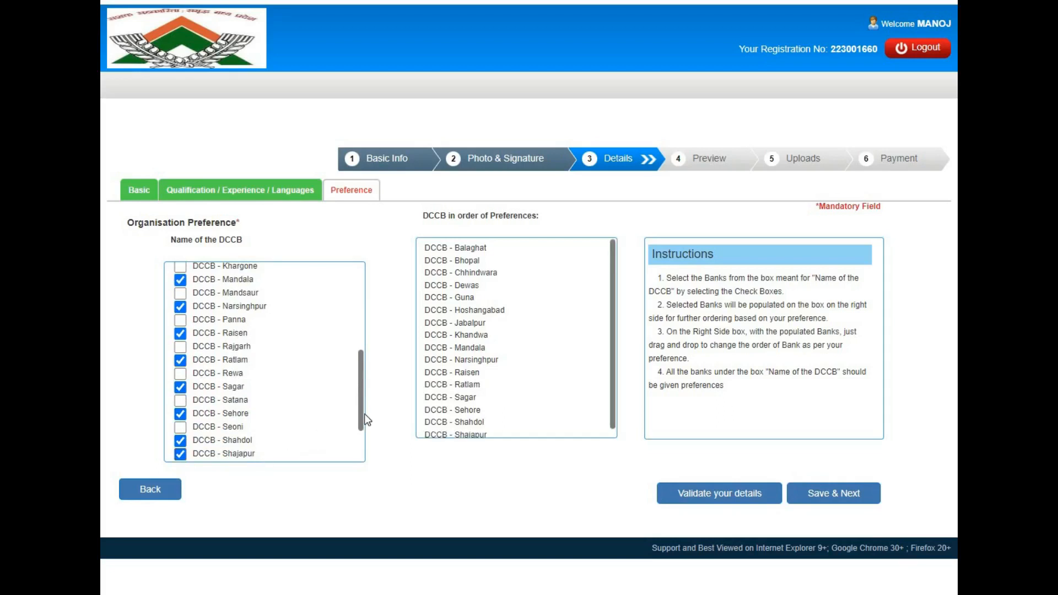
Tick the Sidhi, Ujjain, Vidisha, Tikamgarh, Shivpuri, Seoni, Satana, Rewa and Rajgarh DCCBs.
{"action": "scroll", "coordinate": [362, 425], "scroll_direction": "down", "scroll_amount": 3}
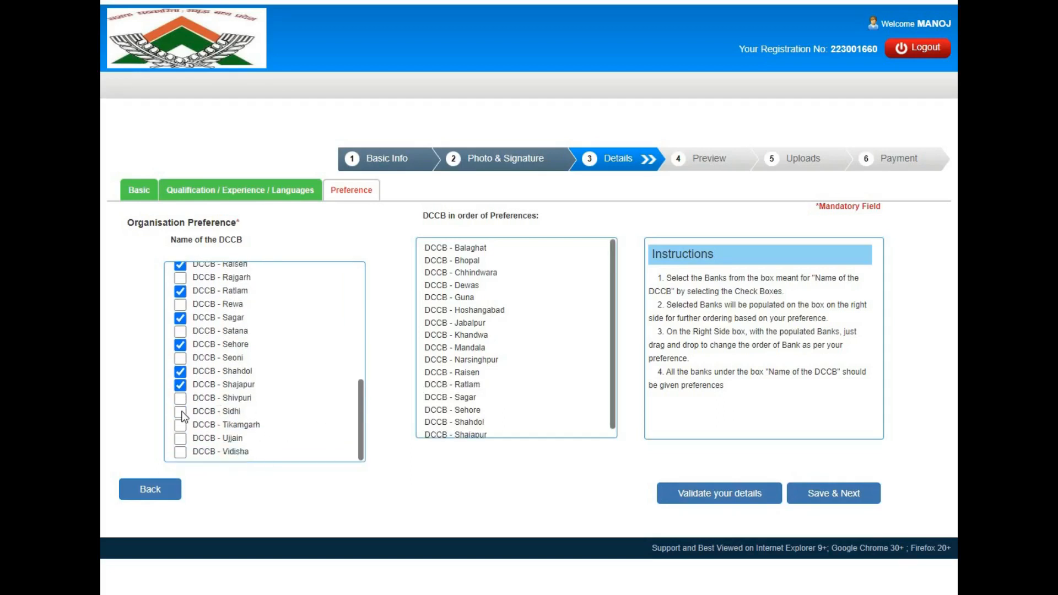
{"action": "left_click", "coordinate": [181, 413]}
{"action": "left_click", "coordinate": [181, 438]}
{"action": "left_click", "coordinate": [181, 452]}
{"action": "left_click", "coordinate": [182, 425]}
{"action": "left_click", "coordinate": [181, 399]}
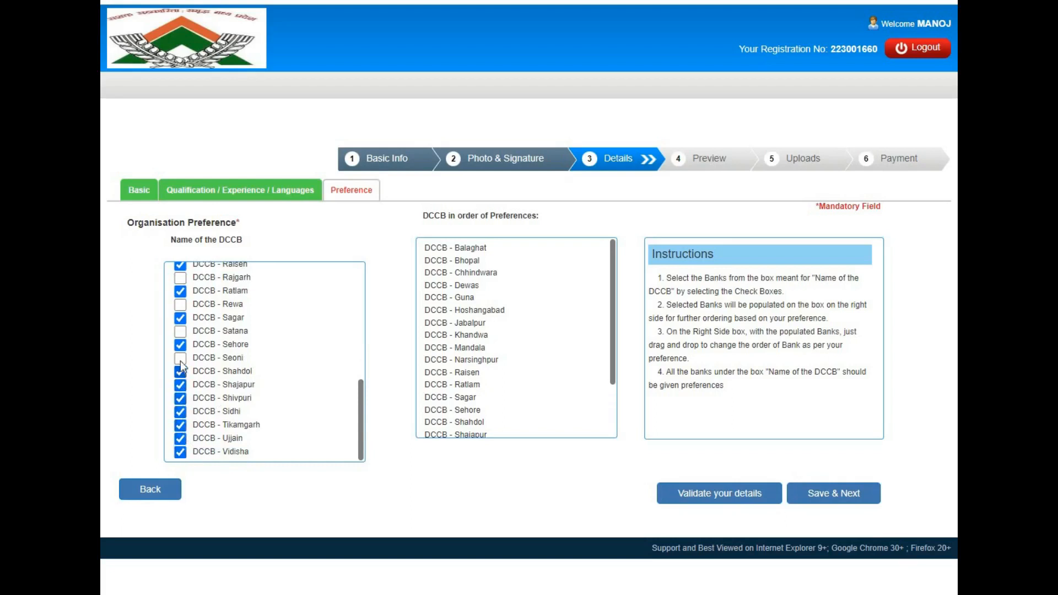
{"action": "left_click", "coordinate": [180, 360]}
{"action": "left_click", "coordinate": [180, 331]}
{"action": "left_click", "coordinate": [176, 303]}
{"action": "left_click", "coordinate": [181, 278]}
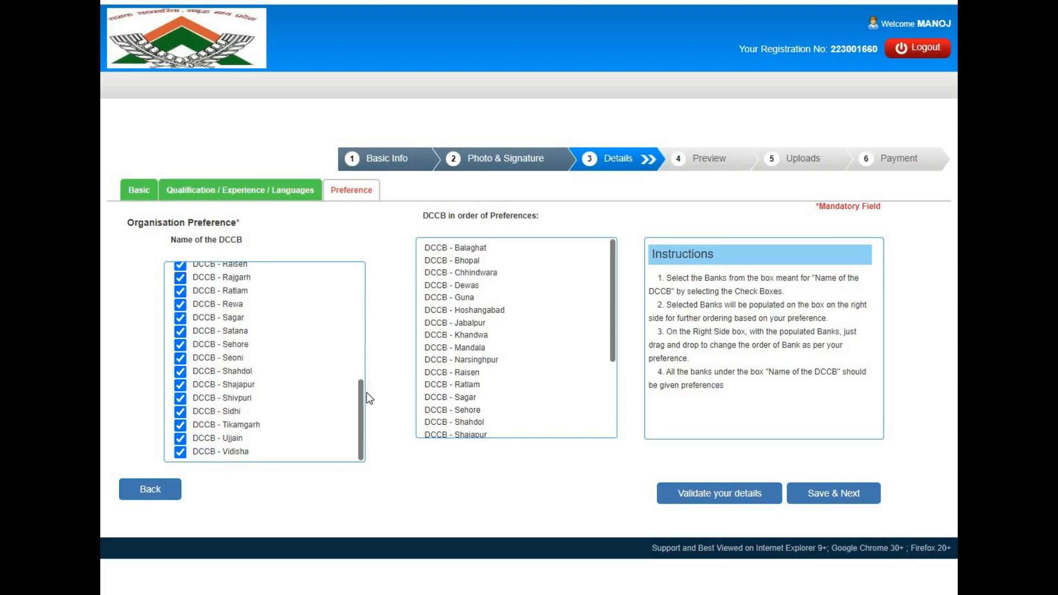
Tick the Panna, Mandsaur, Khargone, Indore, Gwalior, Dhar, Damoh and Betul DCCBs.
{"action": "left_click_drag", "start_coordinate": [362, 396], "coordinate": [363, 342]}
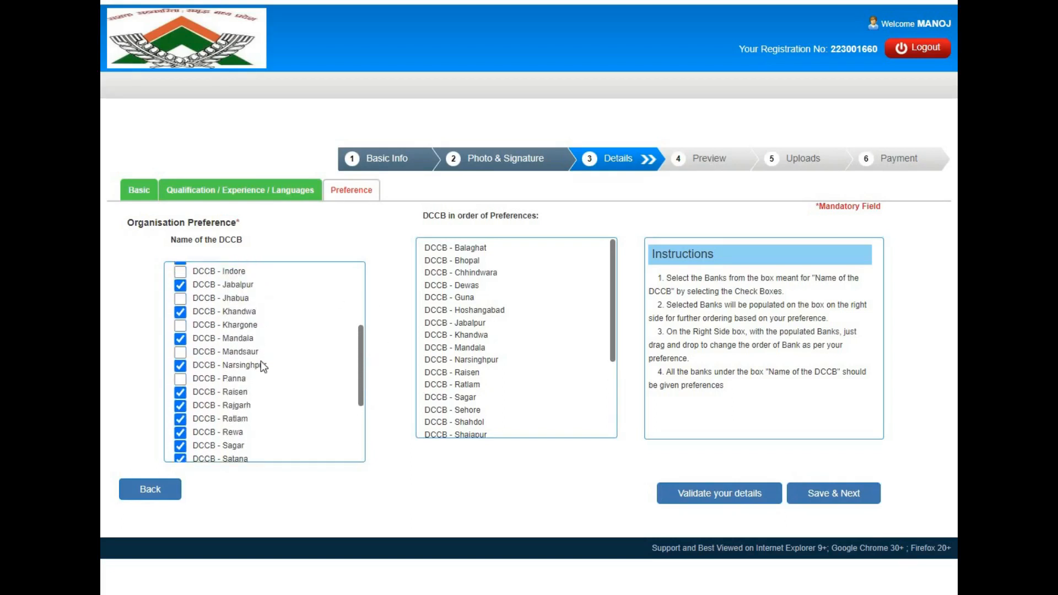
{"action": "left_click", "coordinate": [180, 382]}
{"action": "left_click", "coordinate": [181, 353]}
{"action": "left_click", "coordinate": [179, 325]}
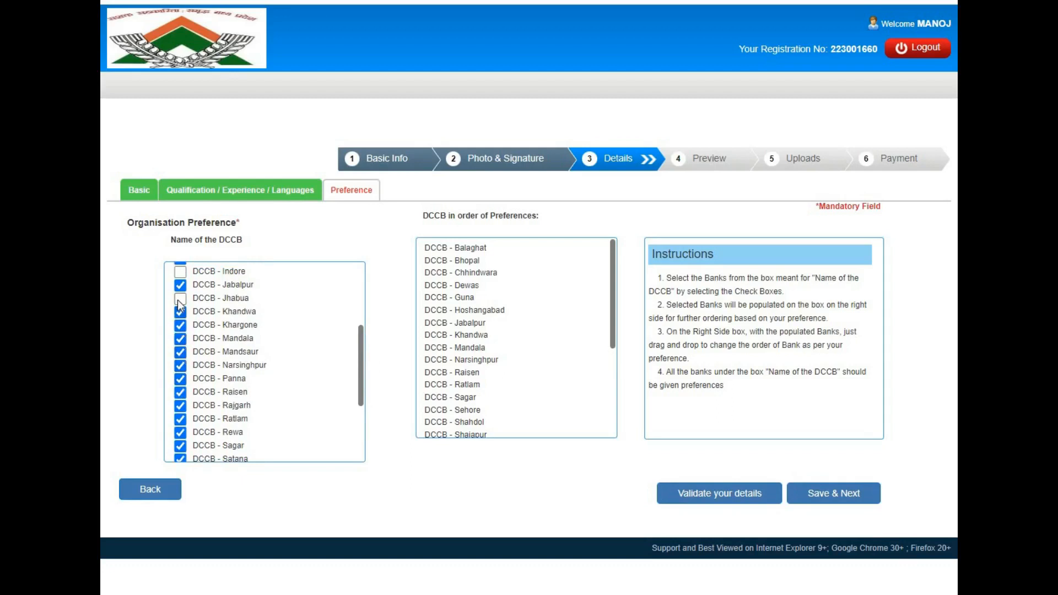
{"action": "left_click", "coordinate": [180, 273]}
{"action": "left_click_drag", "start_coordinate": [363, 361], "coordinate": [362, 300]}
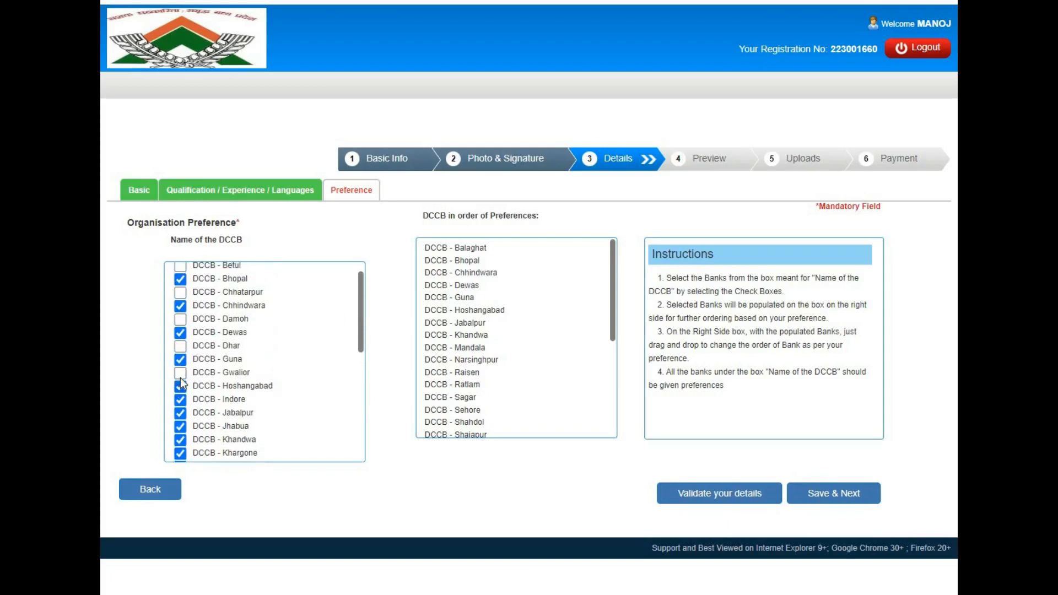
{"action": "left_click", "coordinate": [180, 374]}
{"action": "left_click", "coordinate": [180, 346]}
{"action": "left_click", "coordinate": [180, 320]}
{"action": "left_click", "coordinate": [180, 267]}
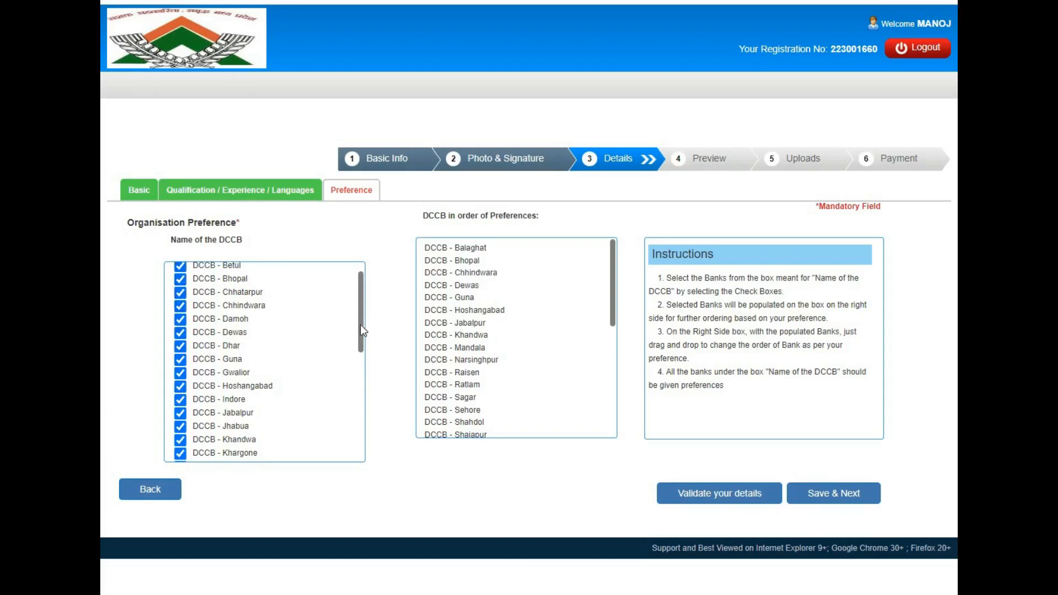
{"action": "left_click_drag", "start_coordinate": [360, 325], "coordinate": [361, 296]}
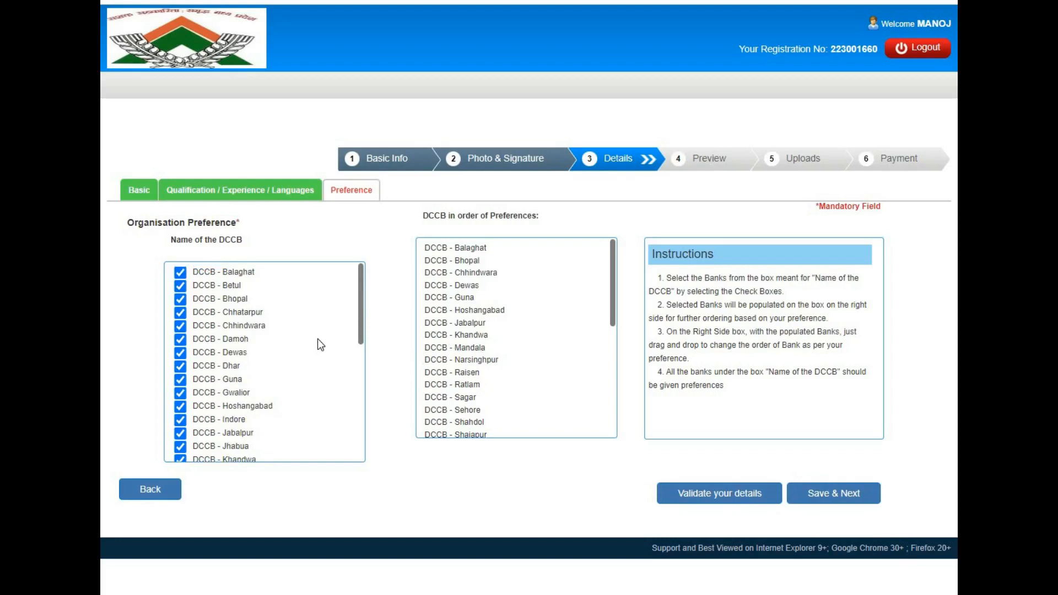
Validate the DCCB preferences and save them to reach the preview.
{"action": "left_click", "coordinate": [741, 498]}
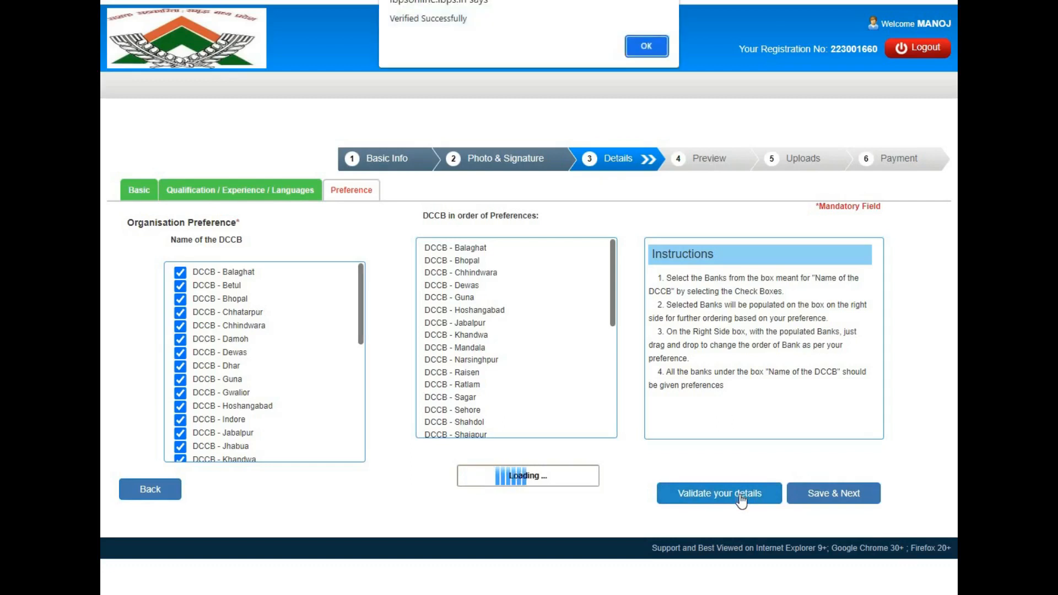
{"action": "left_click", "coordinate": [643, 48]}
{"action": "left_click", "coordinate": [827, 499]}
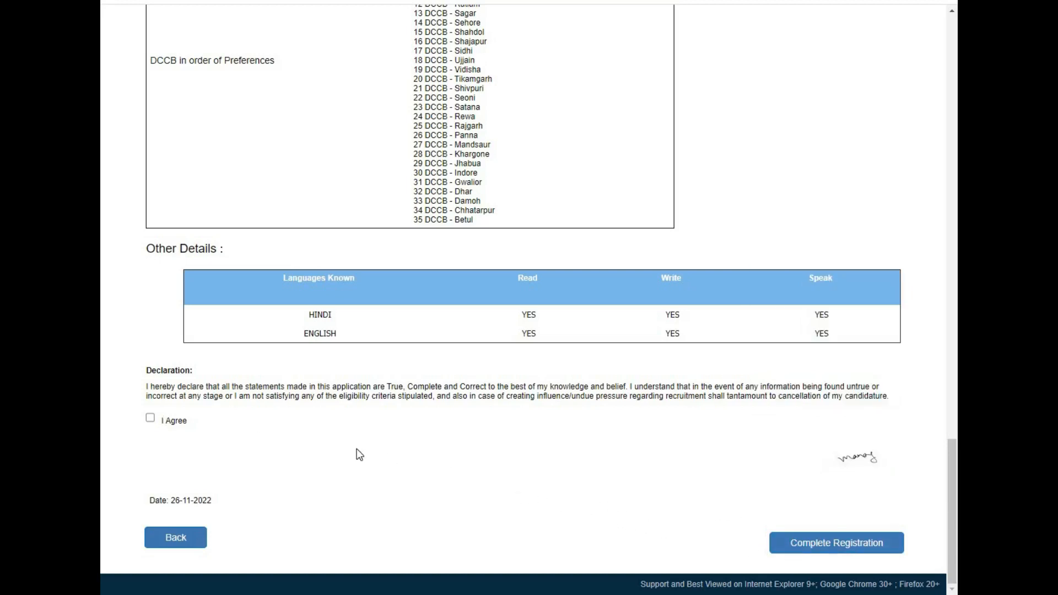
Agree to the declaration and complete the registration, confirming both prompts.
{"action": "left_click", "coordinate": [151, 419]}
{"action": "left_click", "coordinate": [844, 552]}
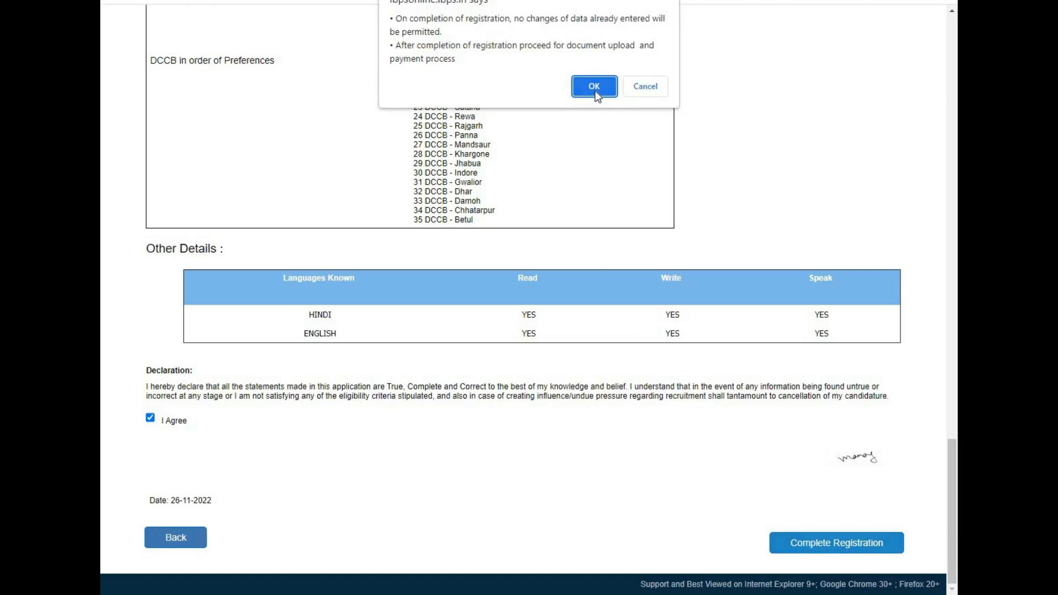
{"action": "left_click", "coordinate": [596, 91]}
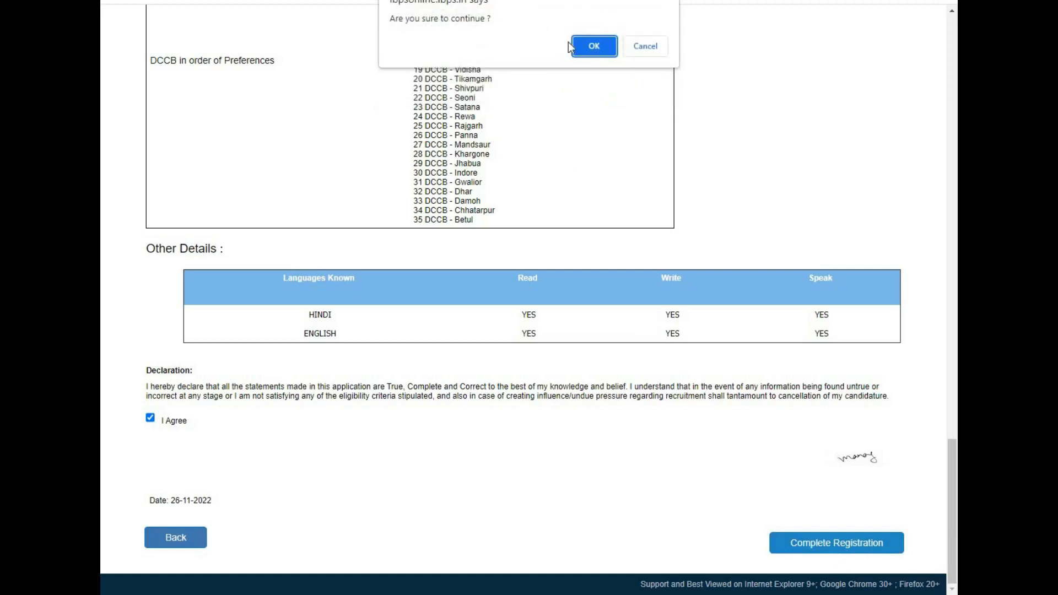
{"action": "left_click", "coordinate": [584, 46]}
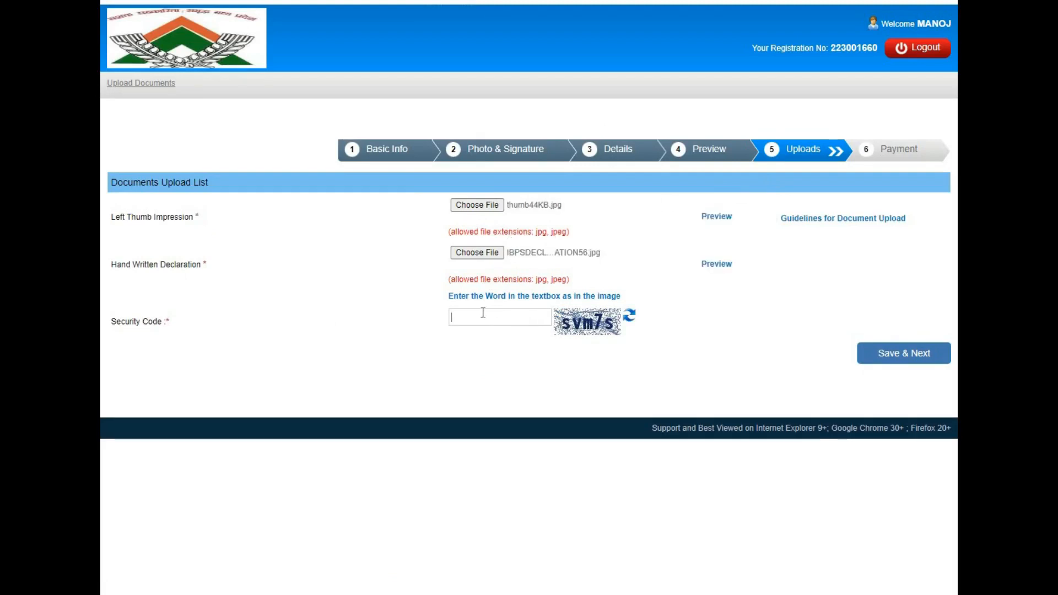
Enter the displayed security code and submit the thumb impression and handwritten declaration uploads.
{"action": "left_click", "coordinate": [484, 313]}
{"action": "type", "text": "svm7s"}
{"action": "left_click", "coordinate": [899, 359]}
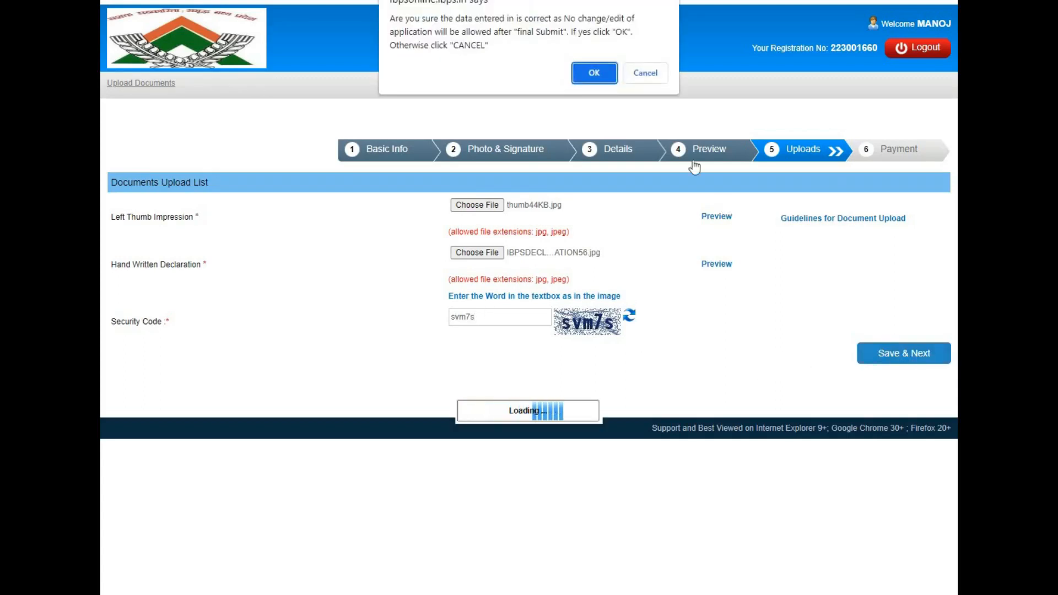
{"action": "left_click", "coordinate": [604, 75]}
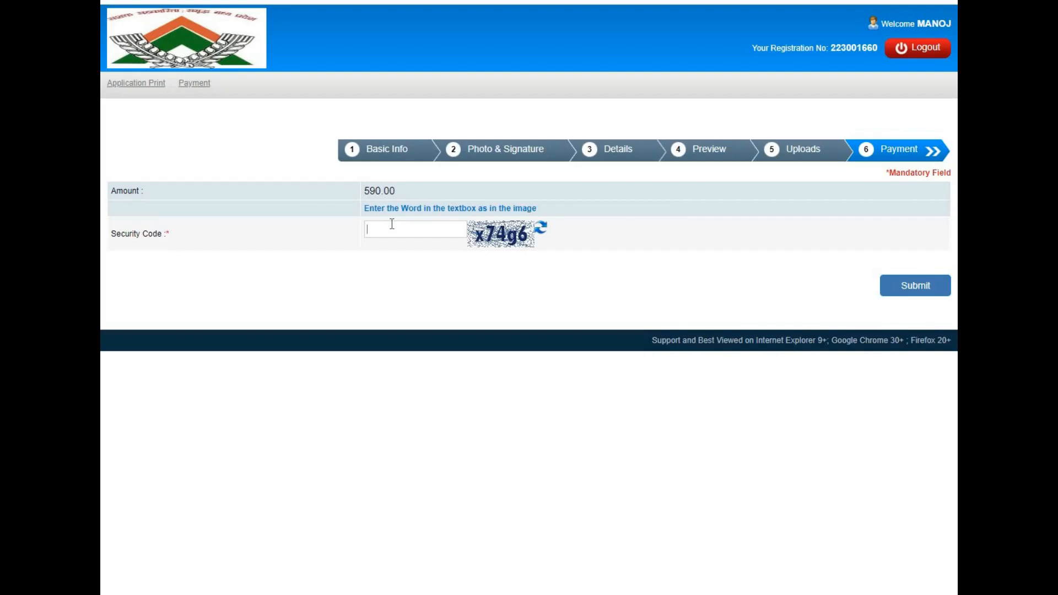
Enter the displayed security code on the 590.00 fee form and submit it to the payment gateway.
{"action": "type", "text": "x74g6"}
{"action": "left_click", "coordinate": [909, 293]}
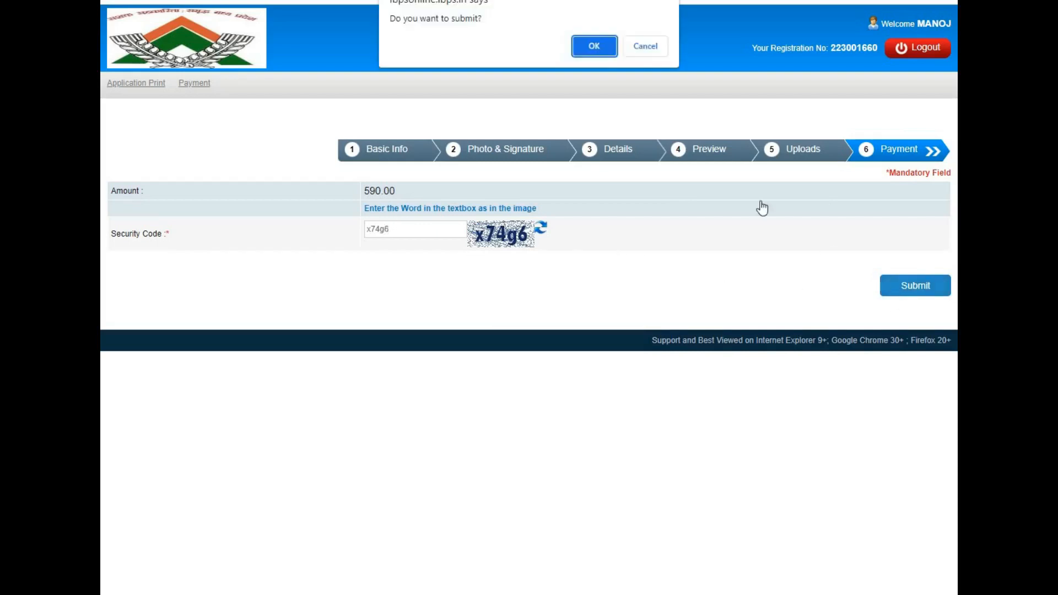
{"action": "left_click", "coordinate": [594, 47]}
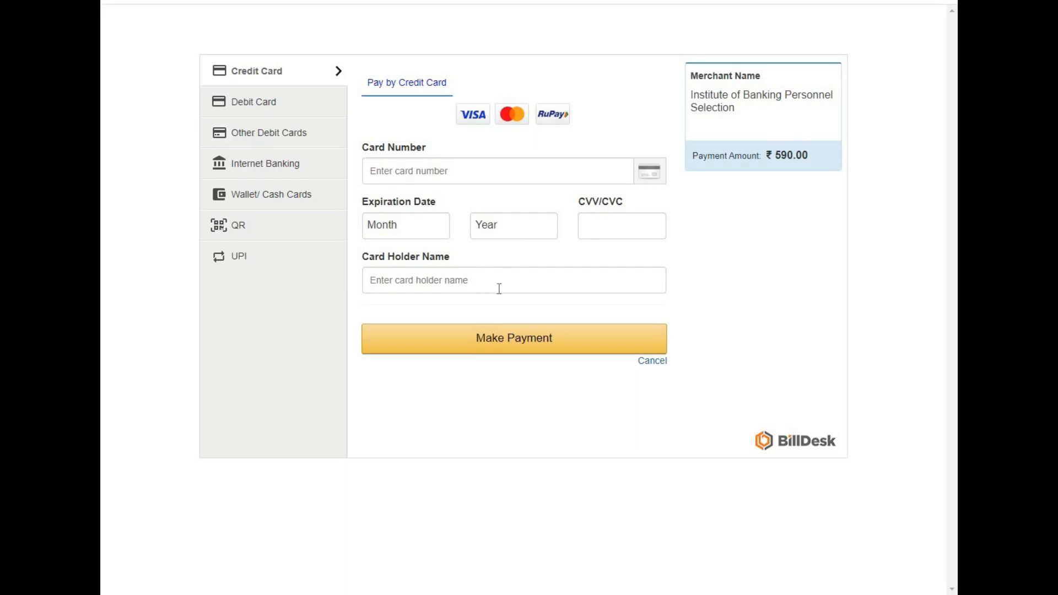
Browse the Debit Card, Other Debit Cards and Internet Banking options and their supported bank lists.
{"action": "left_click", "coordinate": [278, 105]}
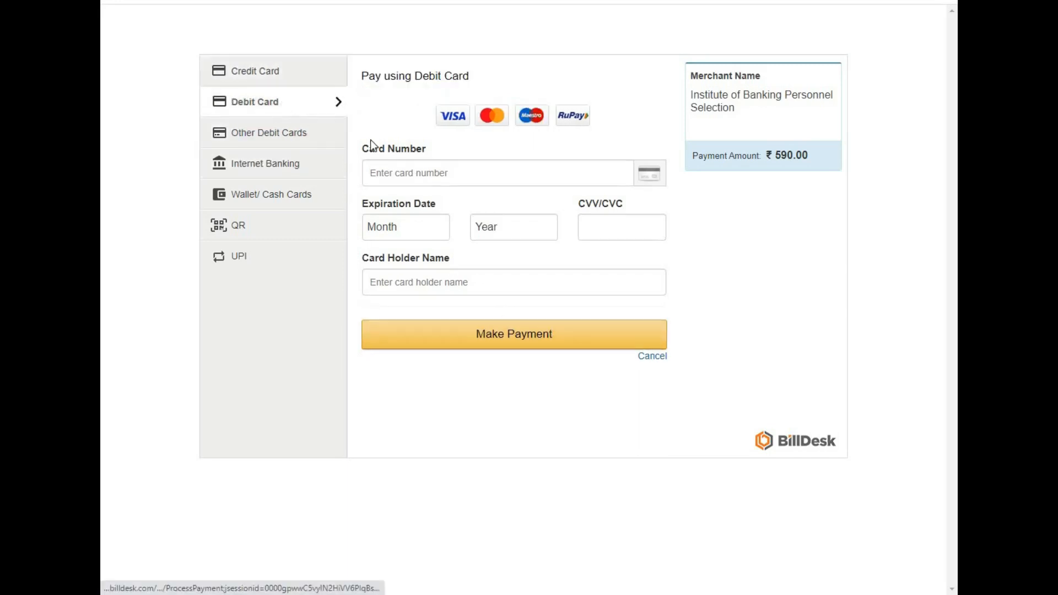
{"action": "left_click", "coordinate": [277, 135]}
{"action": "left_click", "coordinate": [429, 132]}
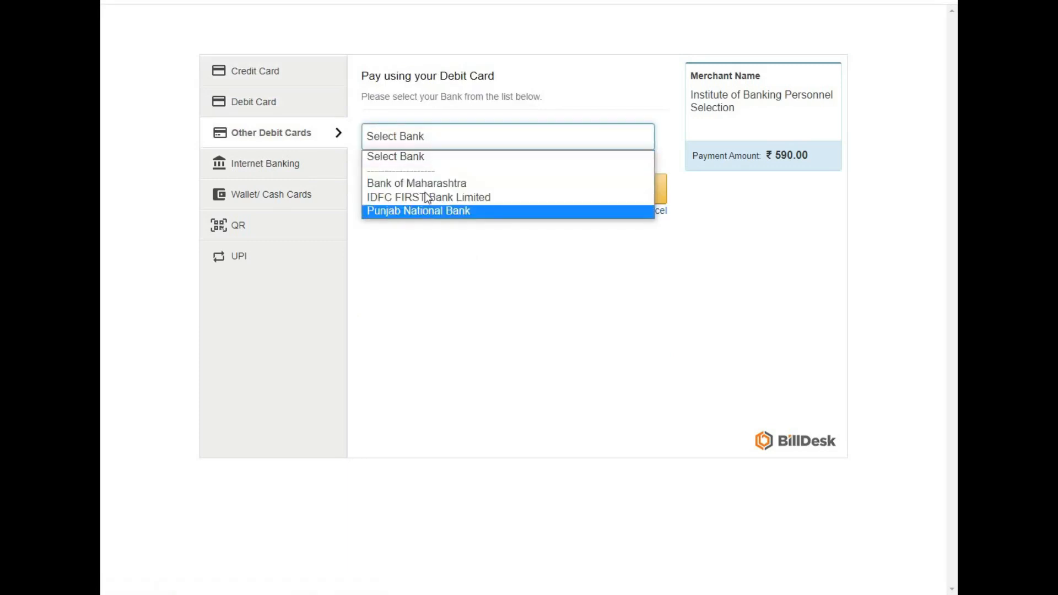
{"action": "left_click", "coordinate": [279, 165]}
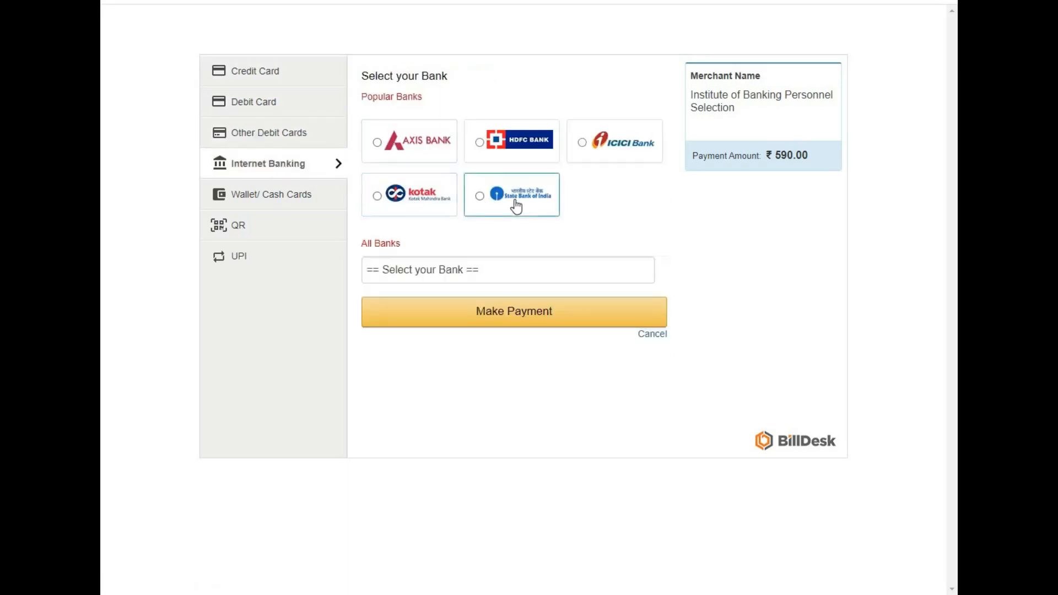
{"action": "left_click", "coordinate": [448, 268]}
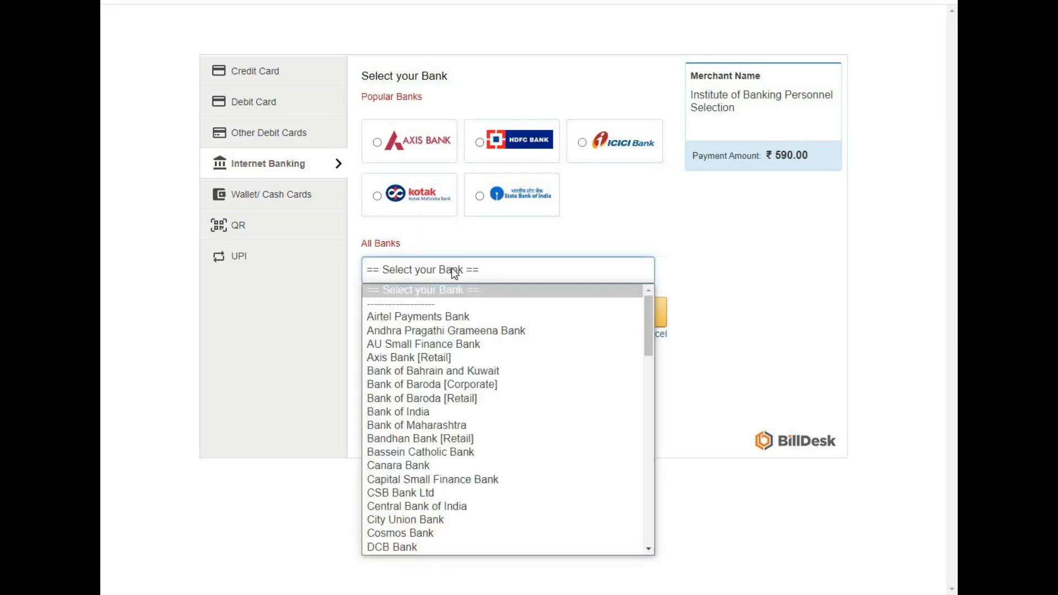
{"action": "mouse_move", "coordinate": [649, 325]}
{"action": "left_mouse_down"}
{"action": "mouse_move", "coordinate": [620, 522]}
{"action": "mouse_move", "coordinate": [638, 315]}
{"action": "left_mouse_up"}
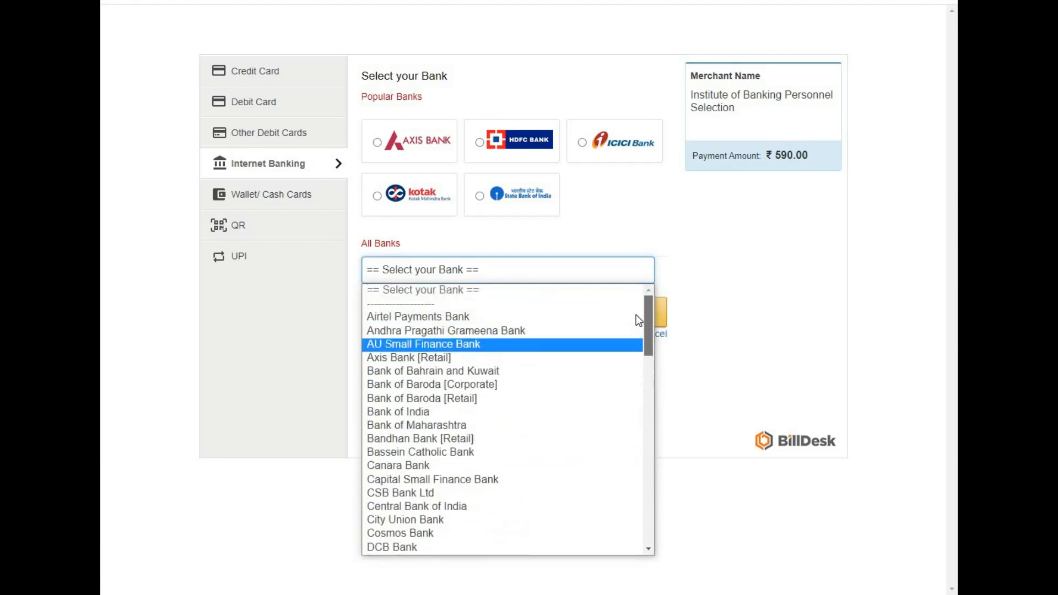
{"action": "left_click", "coordinate": [613, 213]}
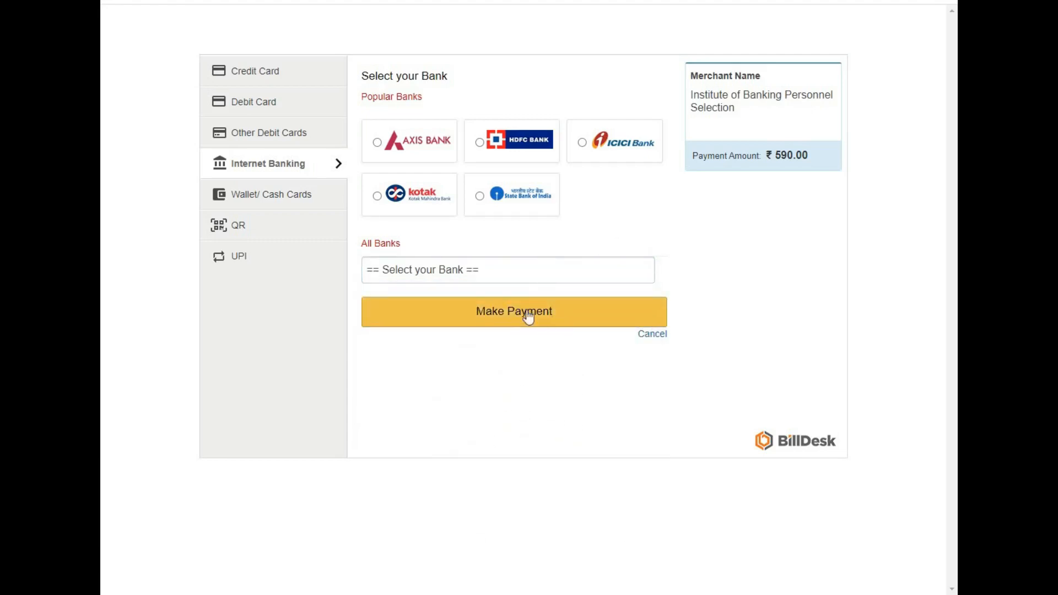
Move through Wallet/Cash Cards and QR, settling on the UPI method showing BHIM UPI.
{"action": "left_click", "coordinate": [251, 198]}
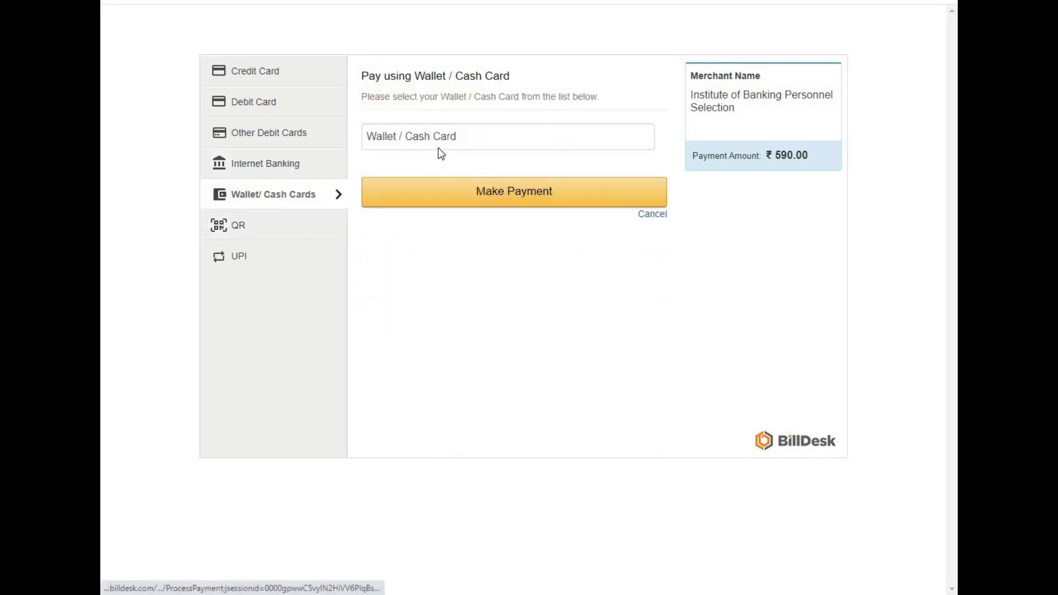
{"action": "left_click", "coordinate": [280, 227]}
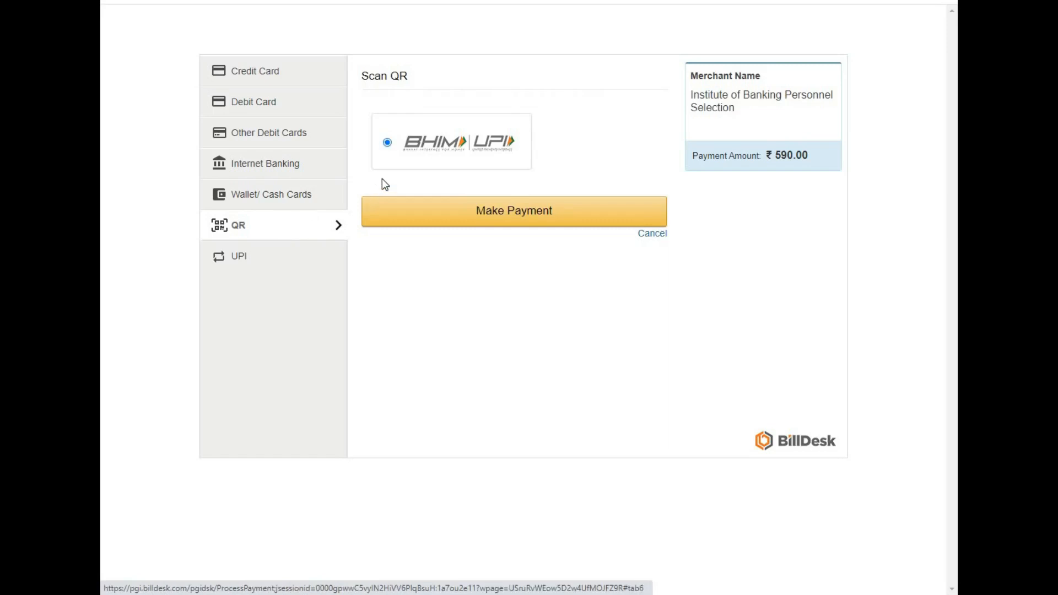
{"action": "left_click", "coordinate": [280, 266]}
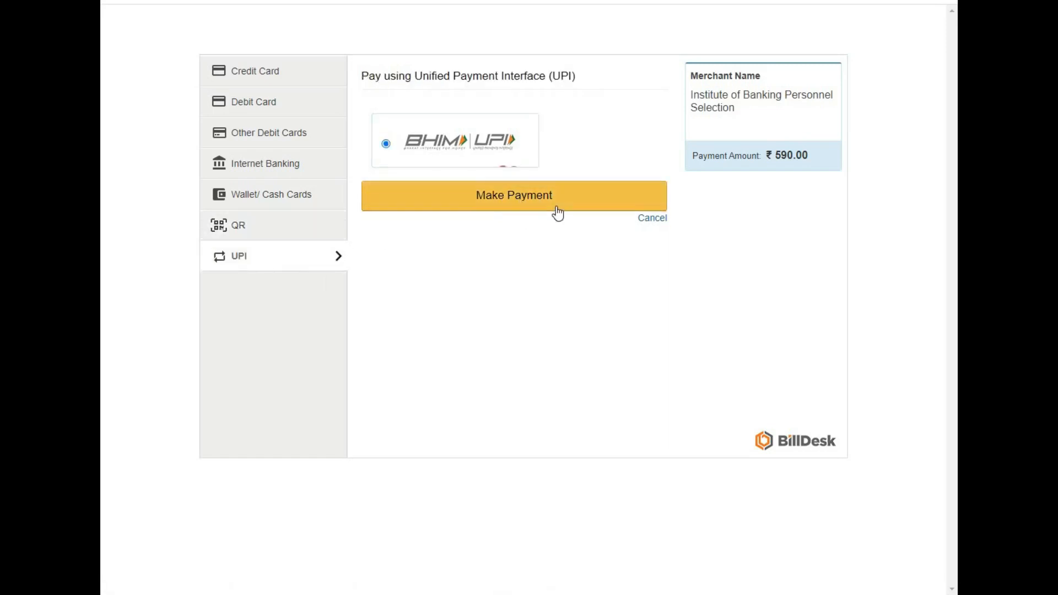